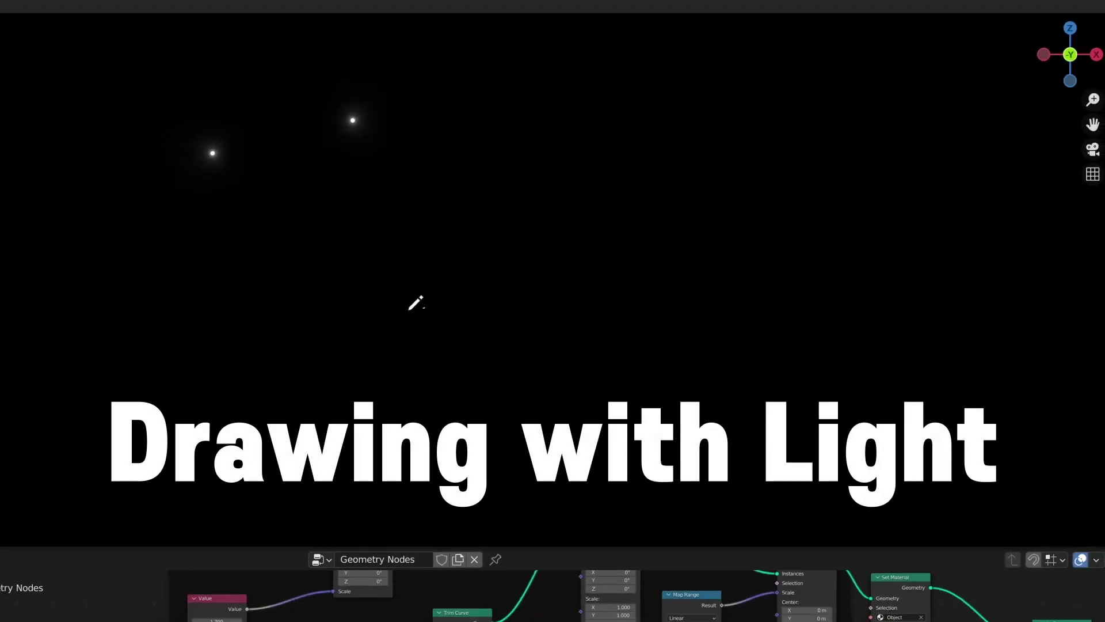
Step: Draw several curve strokes at different spots in the dark viewport to add glowing light points
click(271, 266)
click(180, 375)
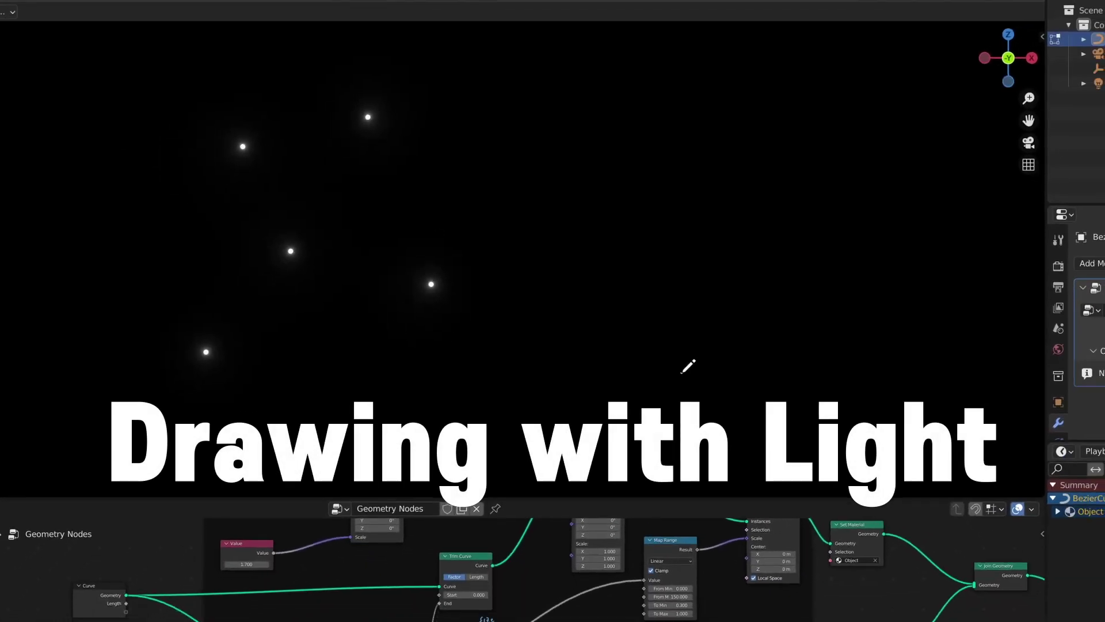
click(698, 398)
click(597, 169)
click(732, 86)
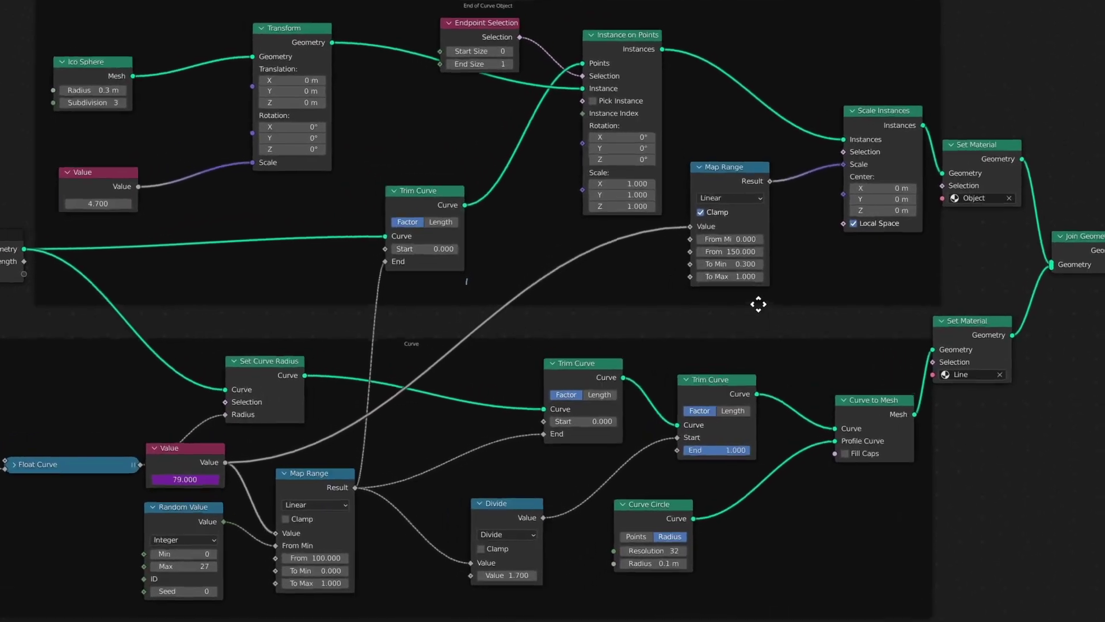
scroll(776, 301, up, 1)
mouse_move(758, 304)
middle_down()
mouse_move(789, 313)
mouse_move(761, 313)
middle_up()
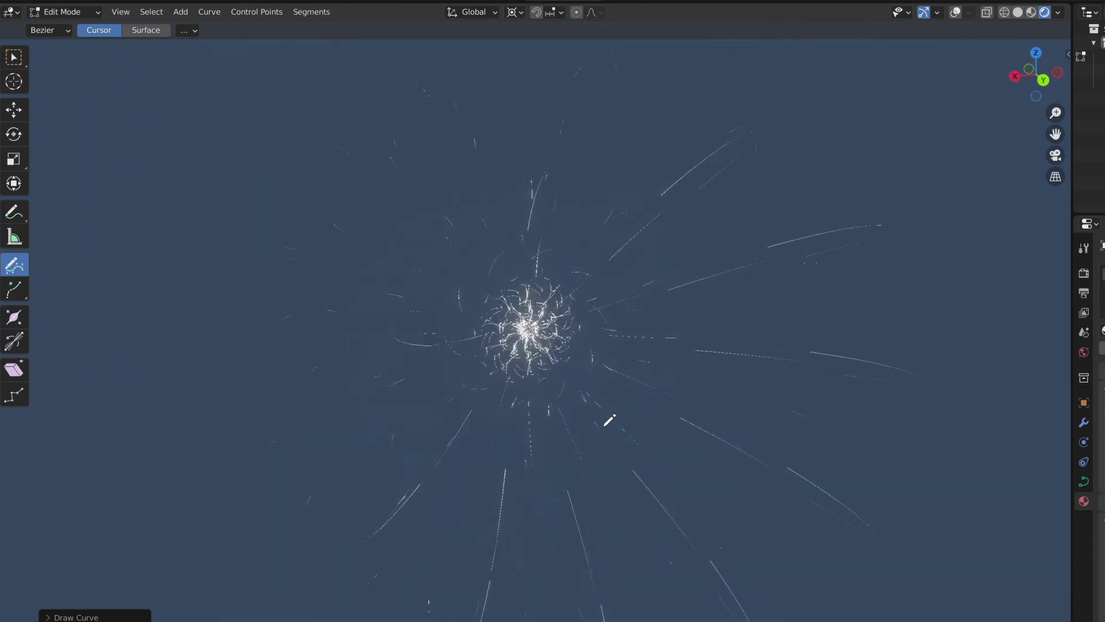
drag(692, 307, 699, 299)
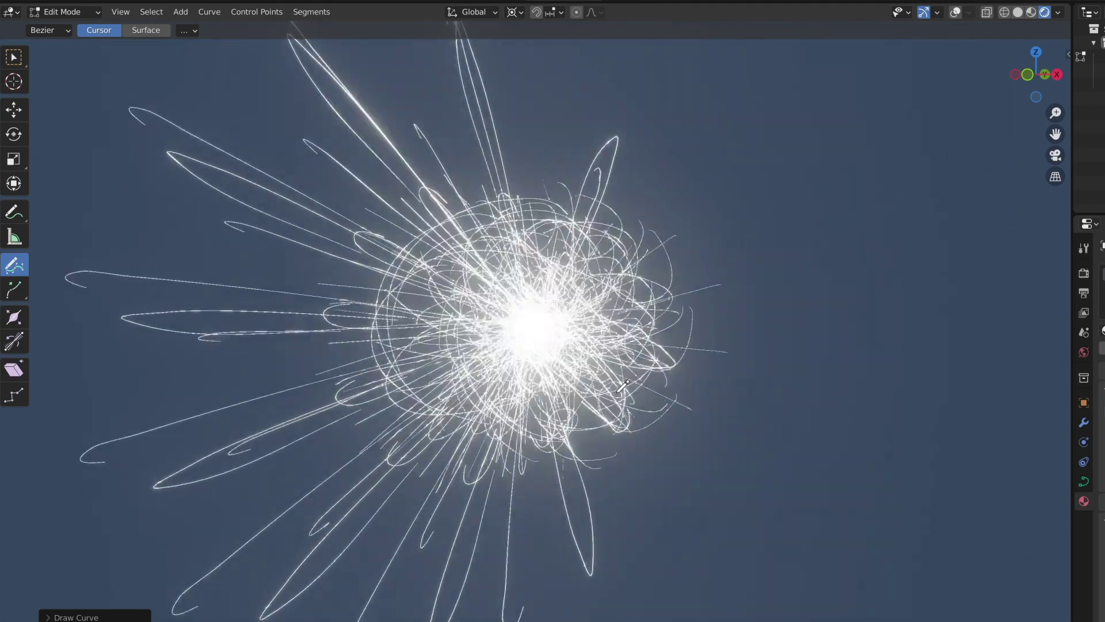
middle_drag(705, 349, 596, 390)
drag(605, 382, 590, 284)
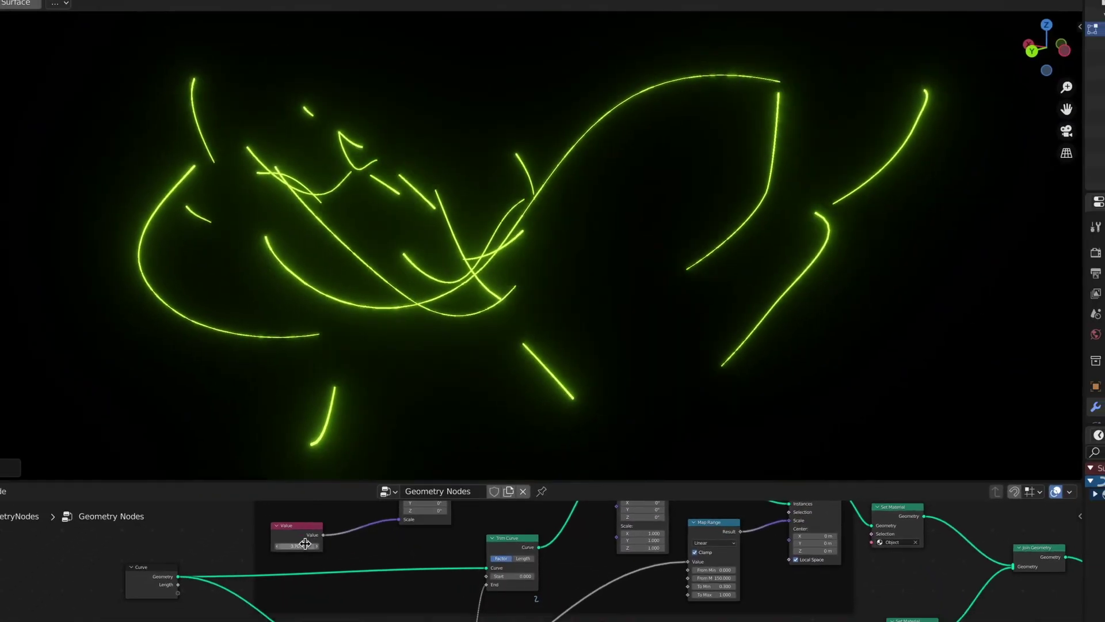
Step: Switch to Animate and paint a wavy blue brush stroke across the stage
drag(173, 381, 406, 364)
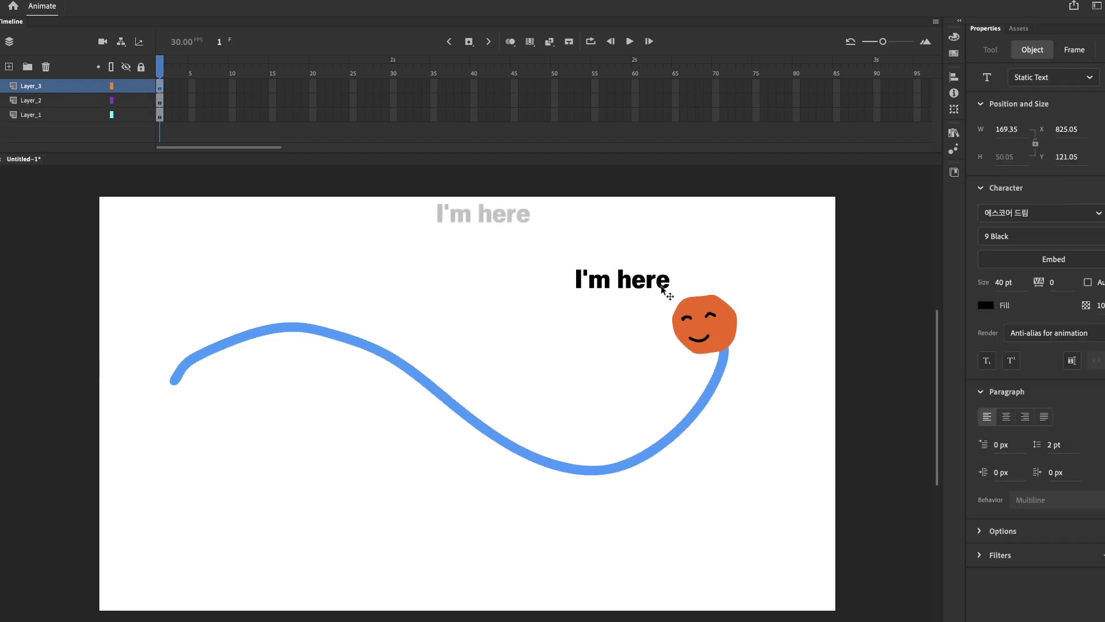
click(919, 468)
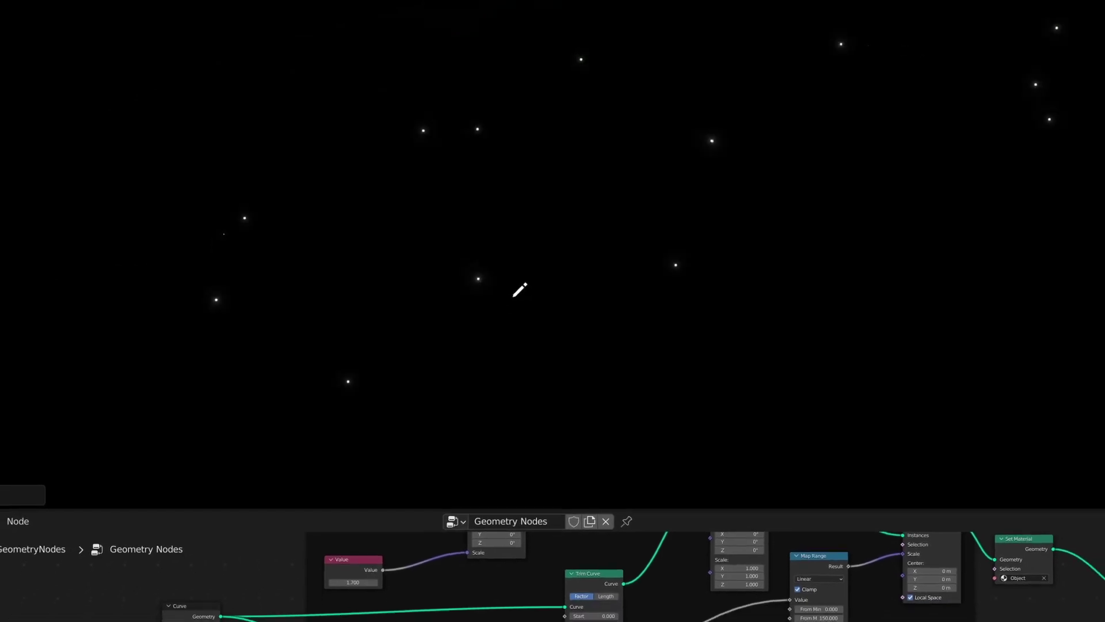
middle_drag(520, 302, 605, 261)
drag(593, 238, 304, 235)
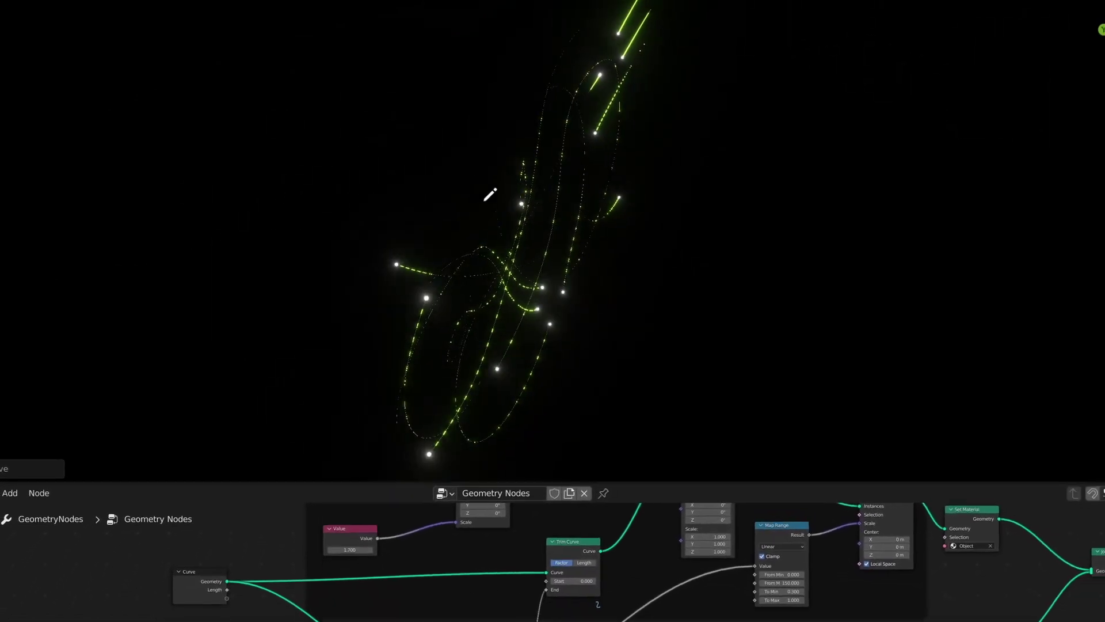
mouse_move(372, 211)
mouse_down()
mouse_move(420, 164)
mouse_move(759, 174)
mouse_up()
mouse_move(759, 173)
middle_down()
mouse_move(640, 272)
mouse_move(634, 237)
middle_up()
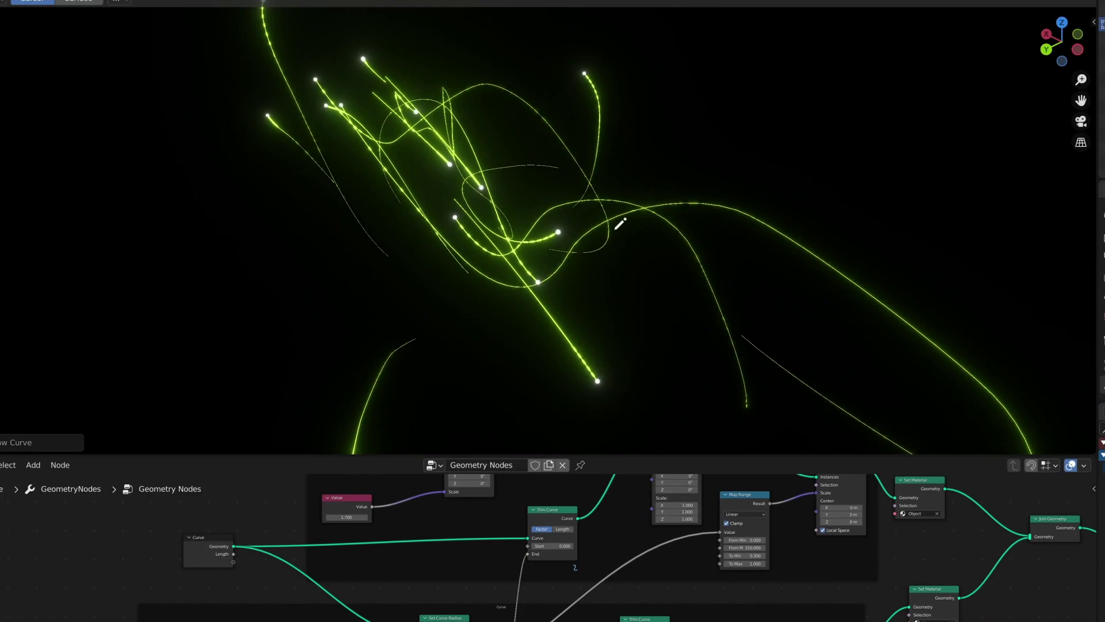
drag(599, 192, 239, 337)
drag(155, 253, 656, 238)
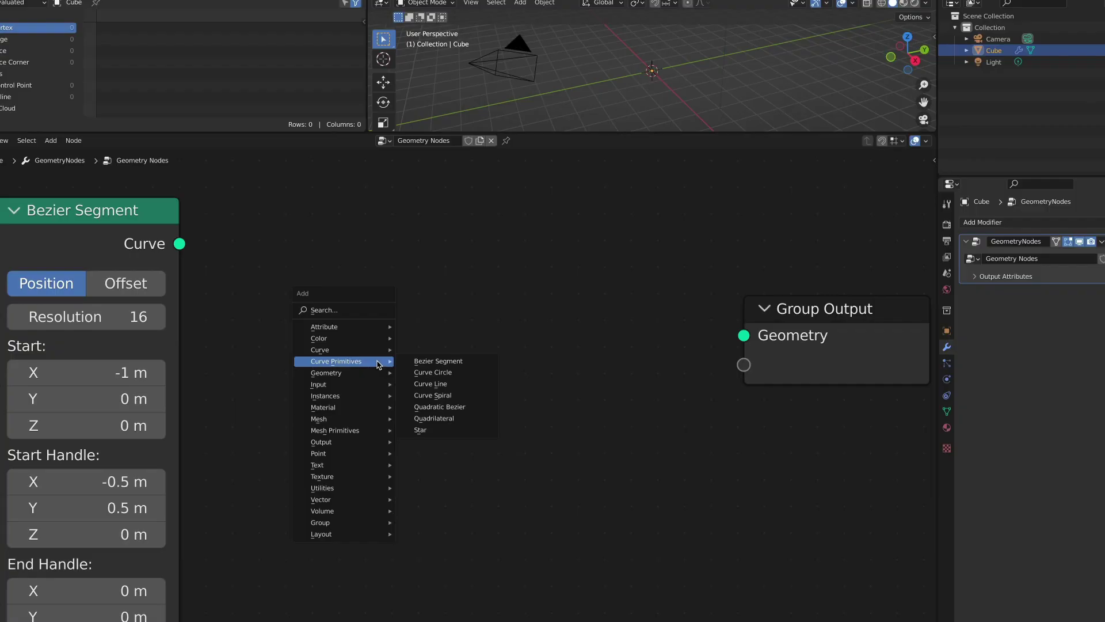
Step: Add an Endpoint Selection node between the Bezier Segment and Group Output nodes in Blender
click(442, 217)
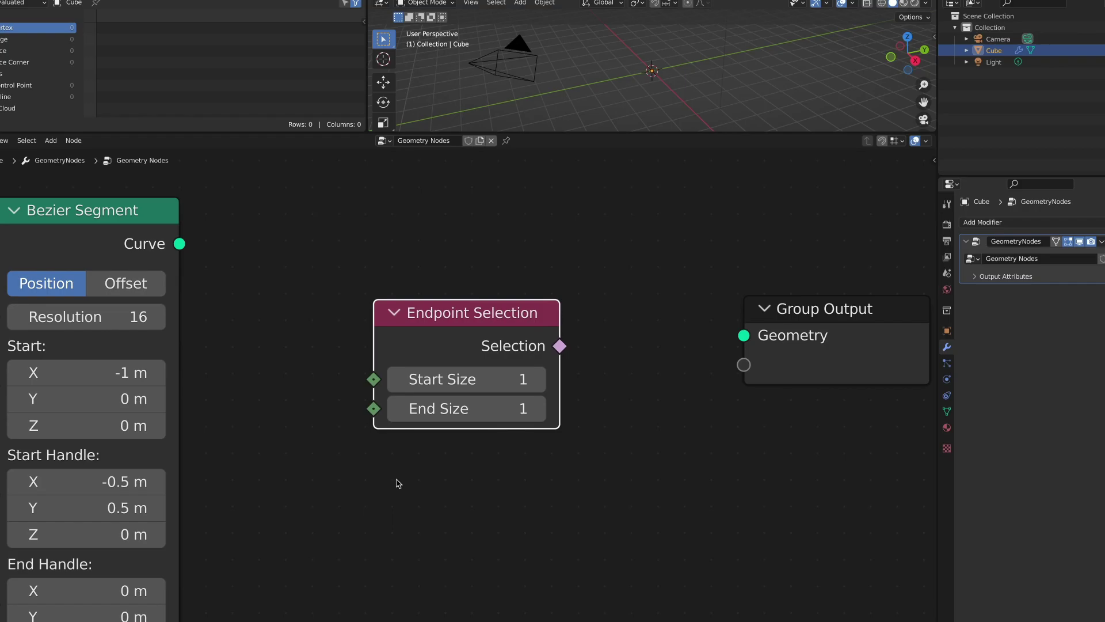
drag(559, 346, 586, 359)
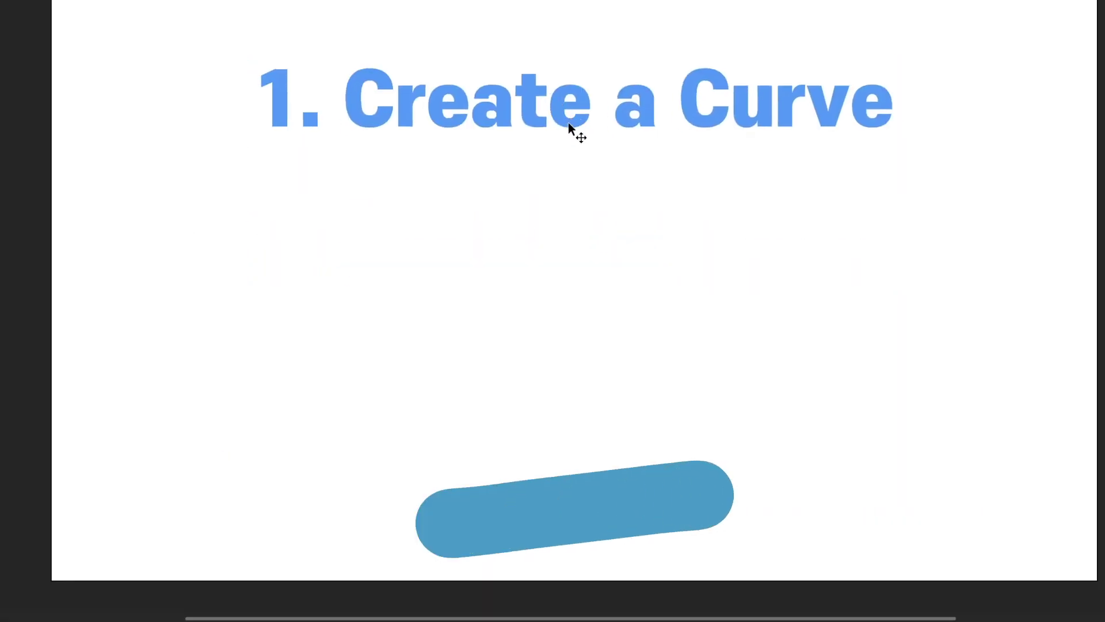
Step: In Animate, add the text lines "2. Adjust the thickness", "3.Place the Object" and "4.making the Curve Disappear" below "1. Create a Curve"
text(2. Adjust the thickn)
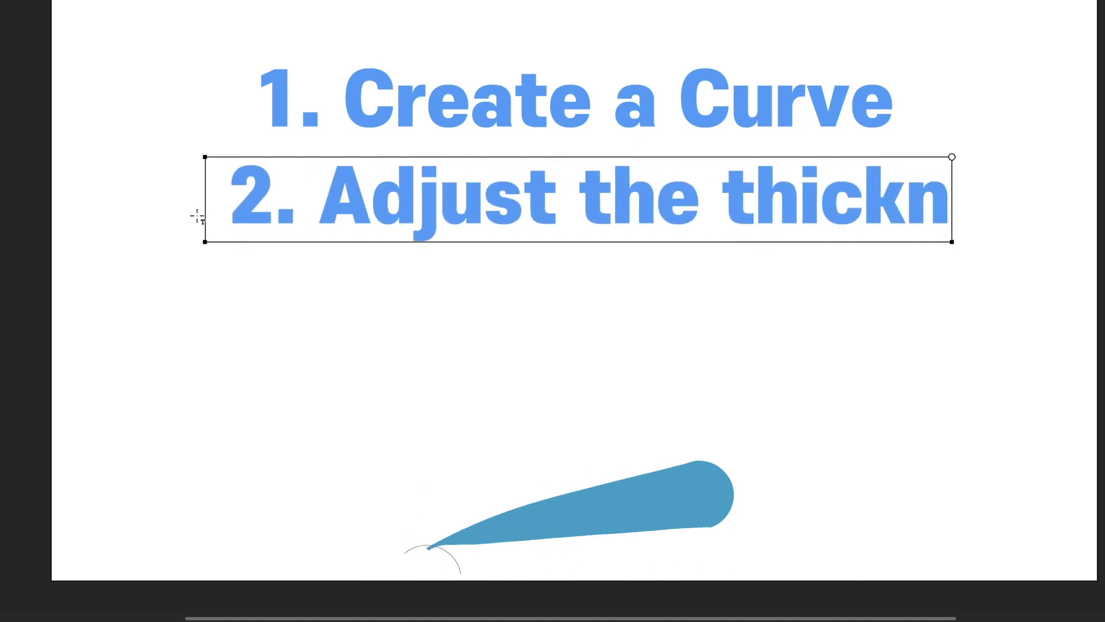
text(ess)
key(Escape)
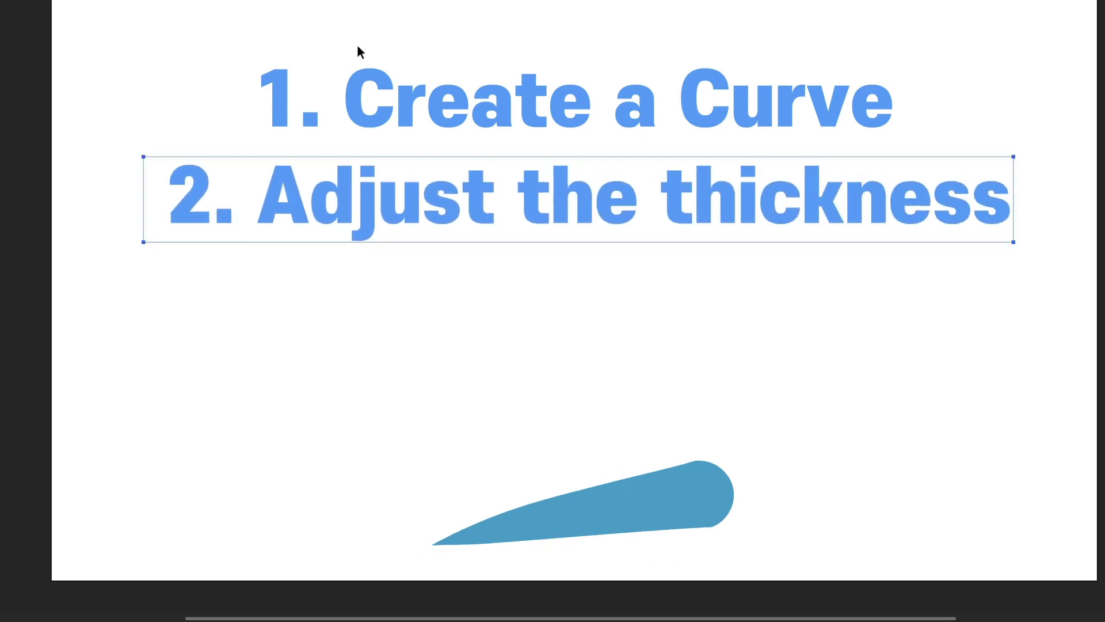
text(3.Place)
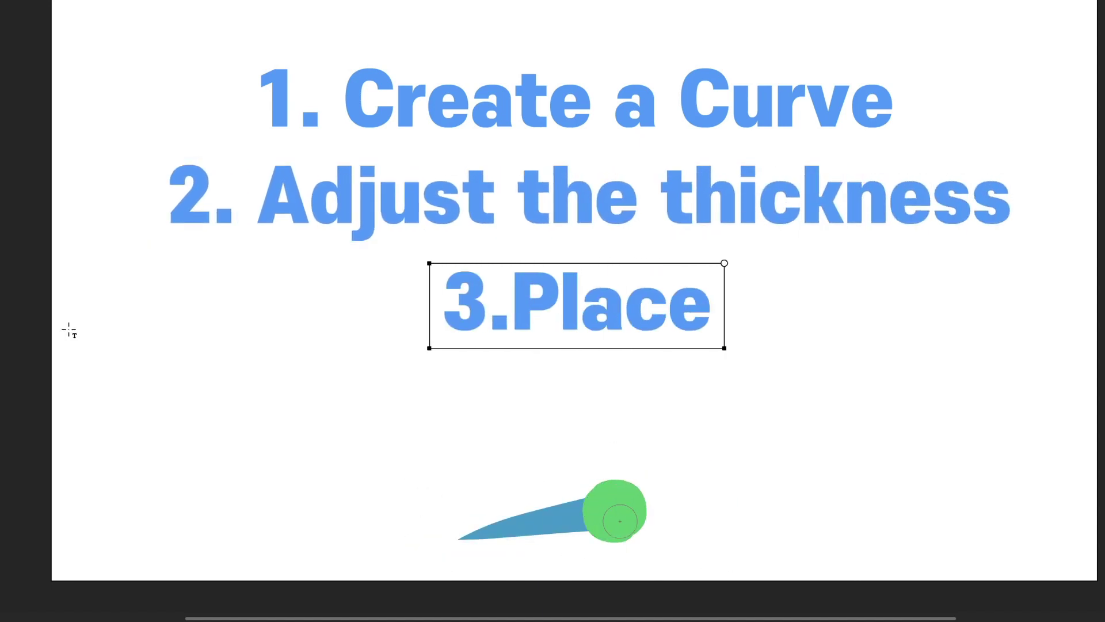
text( the Object)
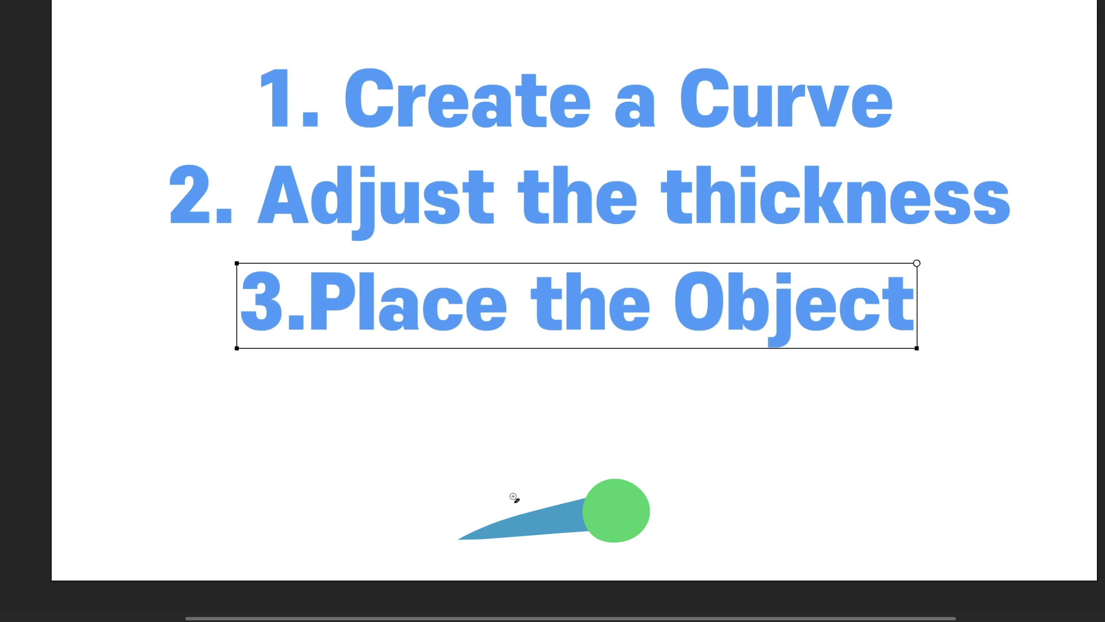
text(4.making the Curve Disappear)
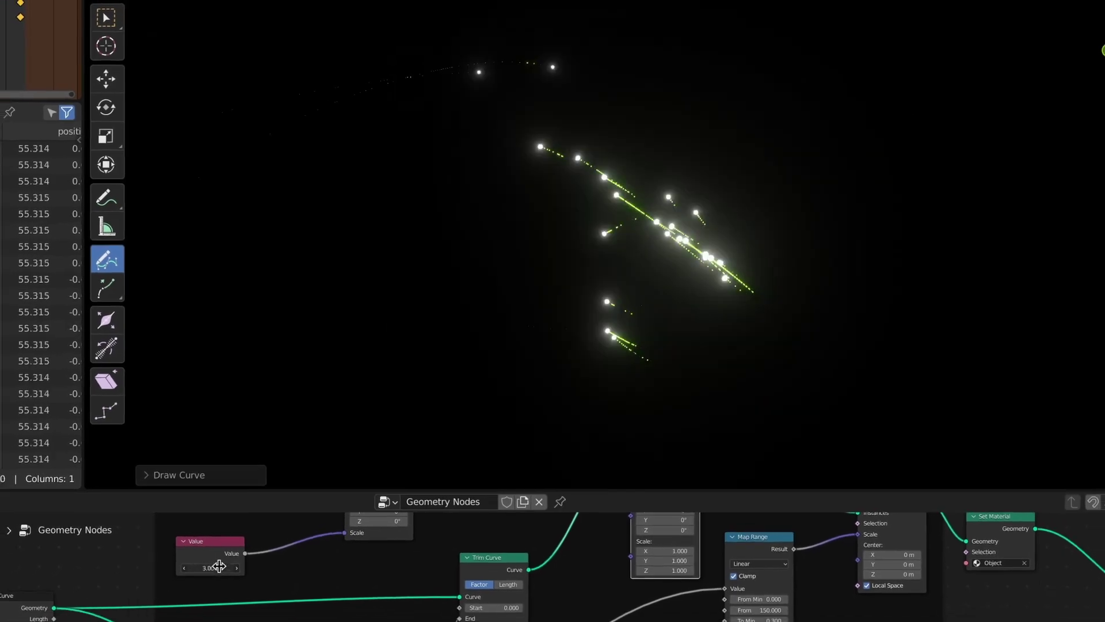
Step: Switch to Blender and raise the Value node feeding the Transform node's Scale to 4.800
drag(219, 566, 275, 555)
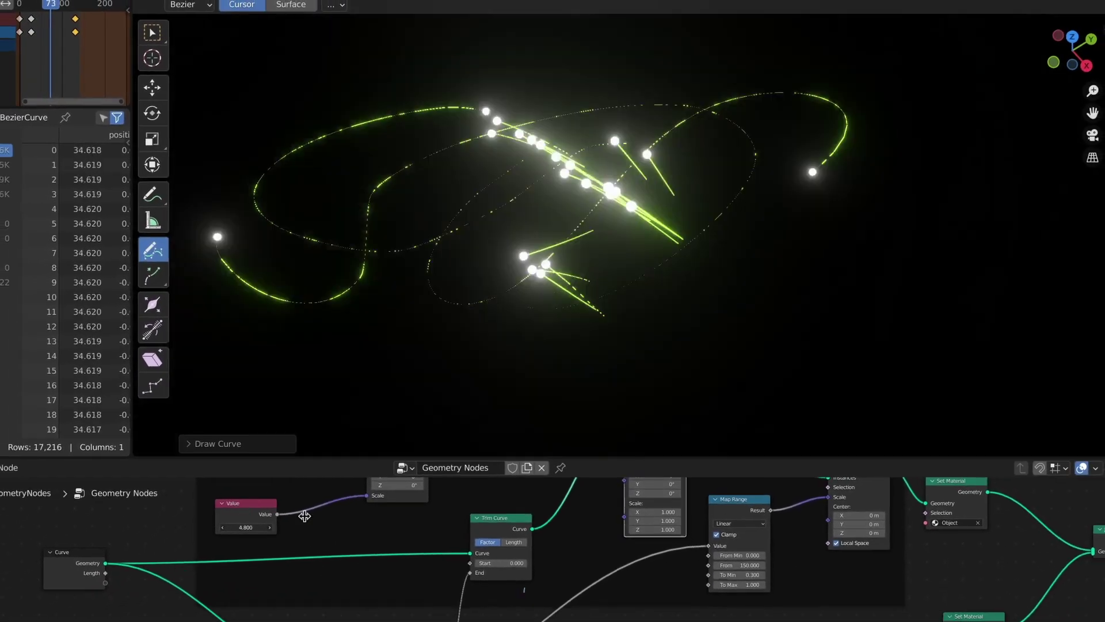
drag(304, 516, 307, 501)
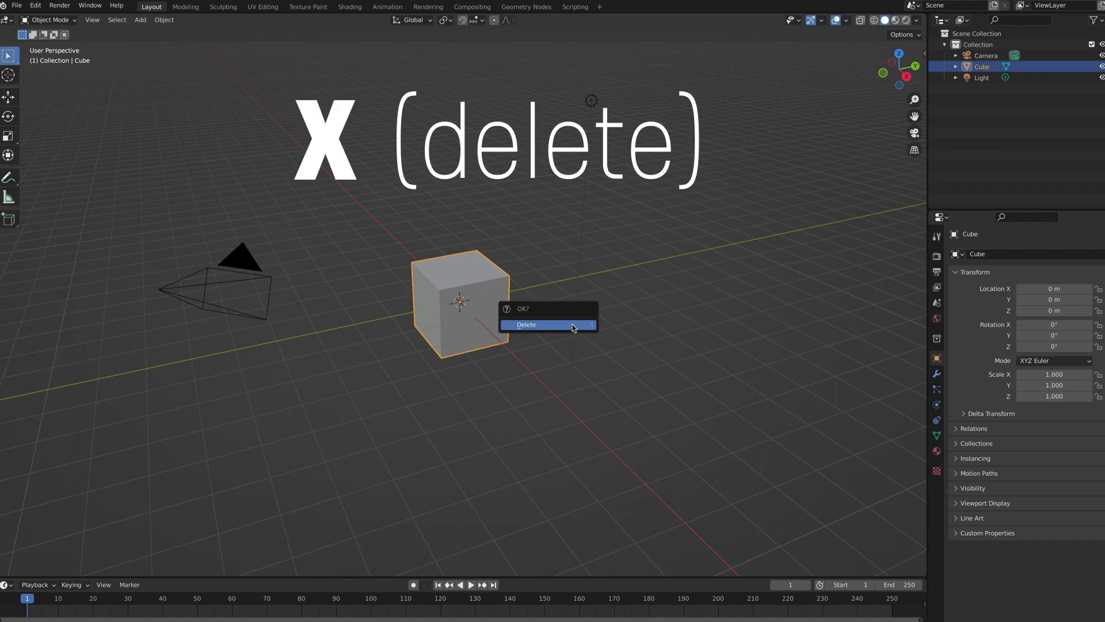
Step: Delete the default cube and add a Bezier curve to the scene in its place
click(573, 325)
key(shift+a)
mouse_move(548, 286)
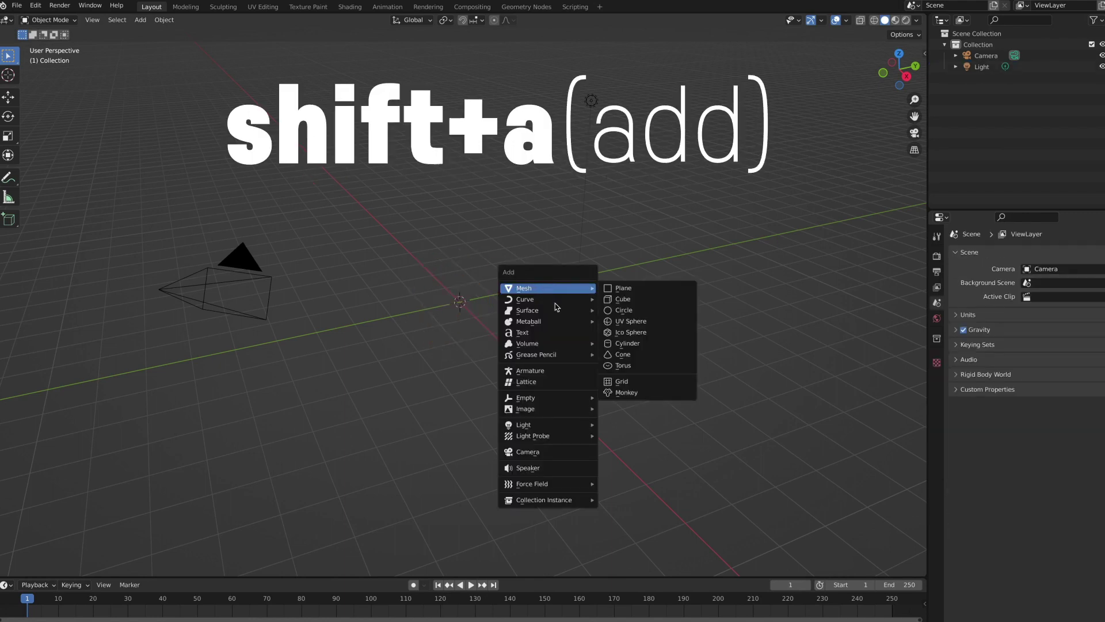
click(648, 300)
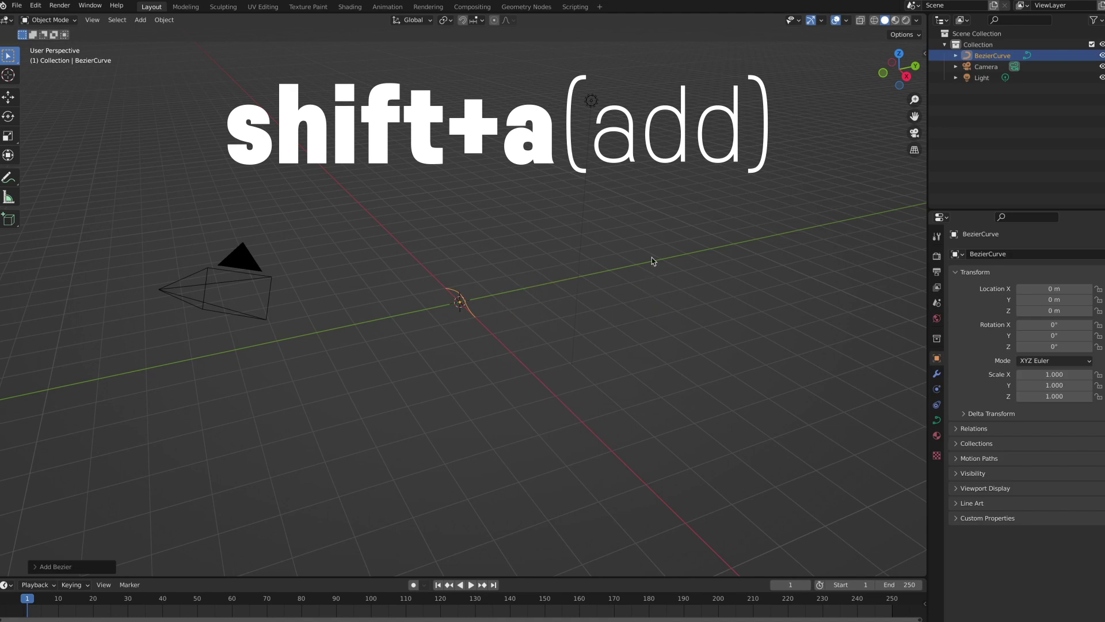
Step: Open the Geometry Nodes workspace and create a new node tree for the Bezier curve
click(535, 8)
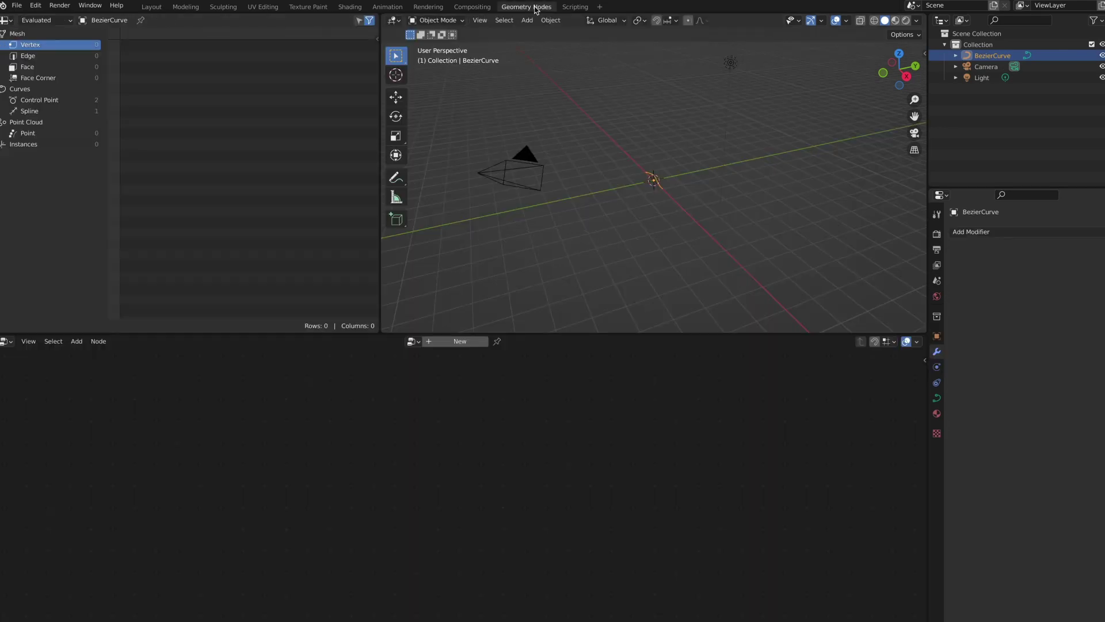
click(462, 341)
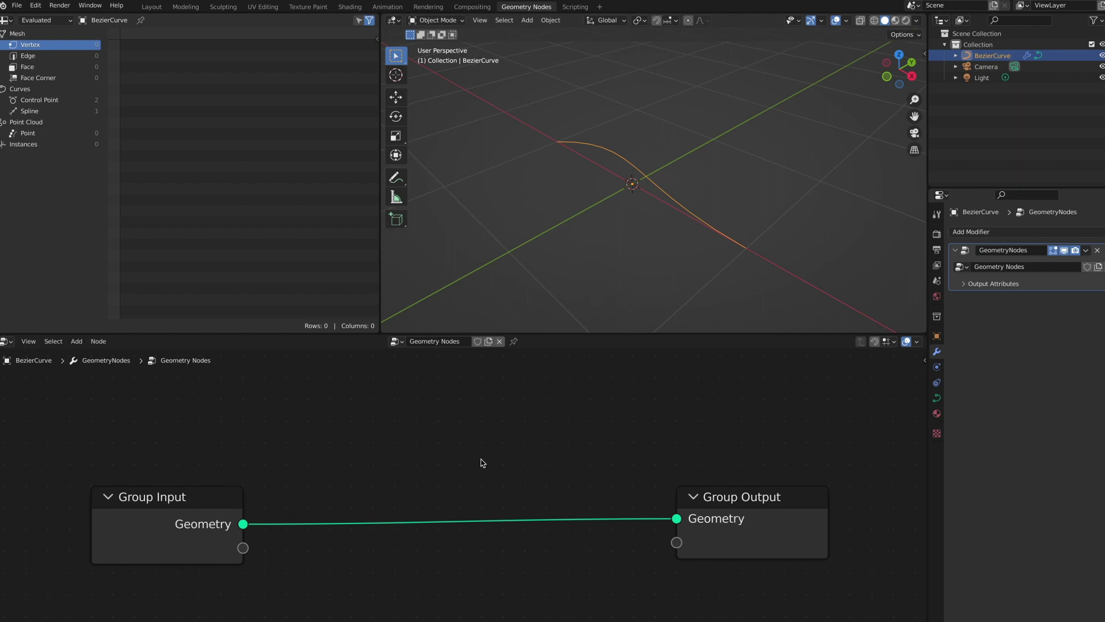
Step: Insert a Curve to Mesh node on the link between Group Input and Group Output
mouse_move(486, 447)
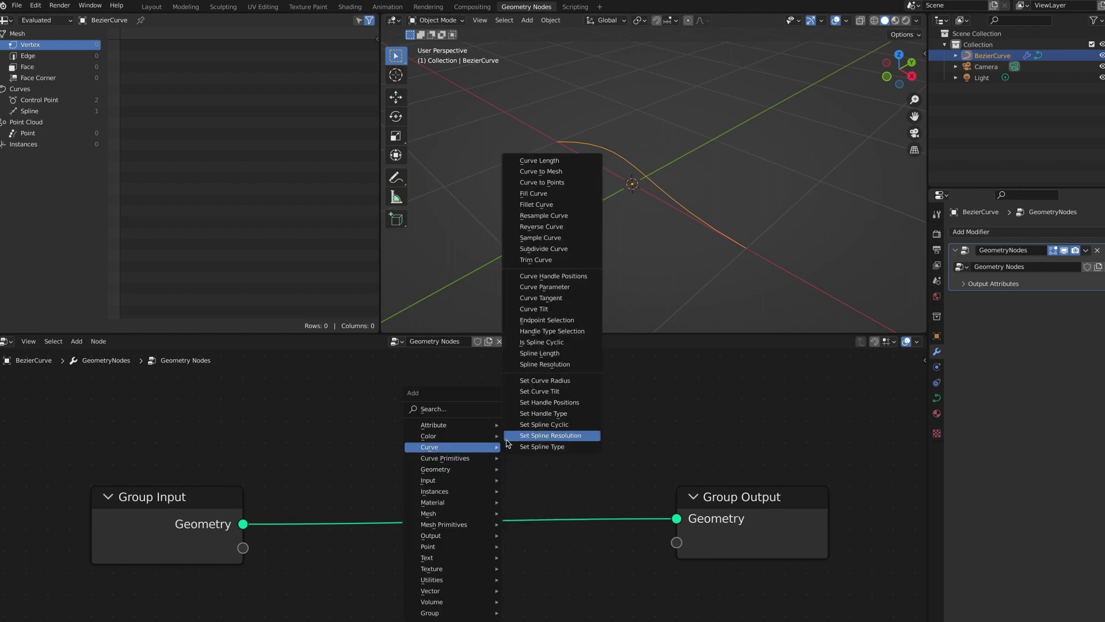
click(579, 176)
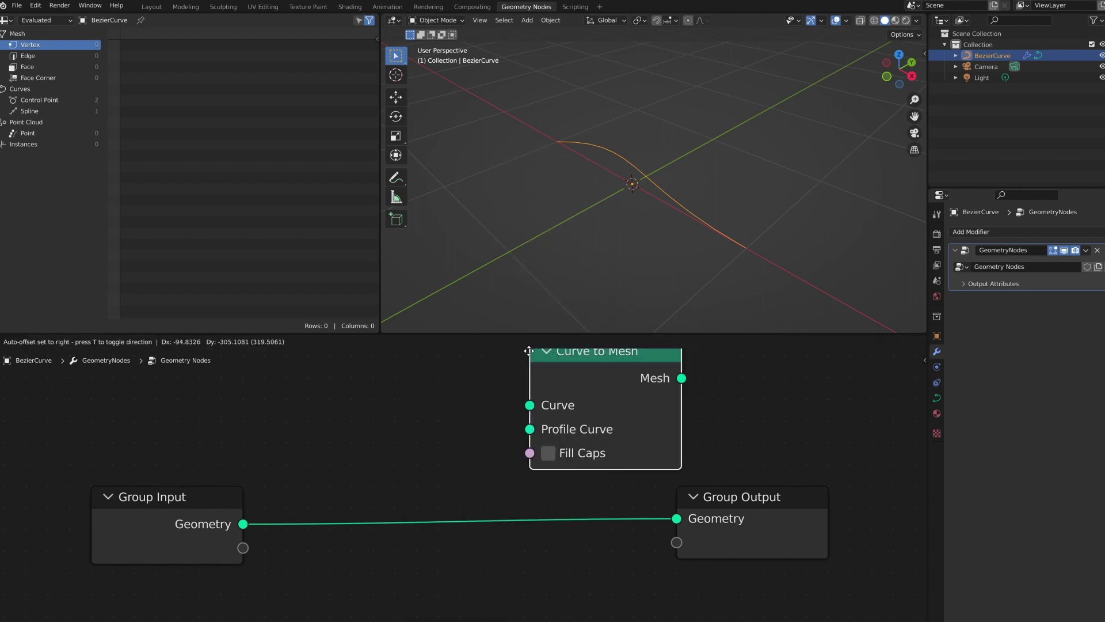
click(440, 449)
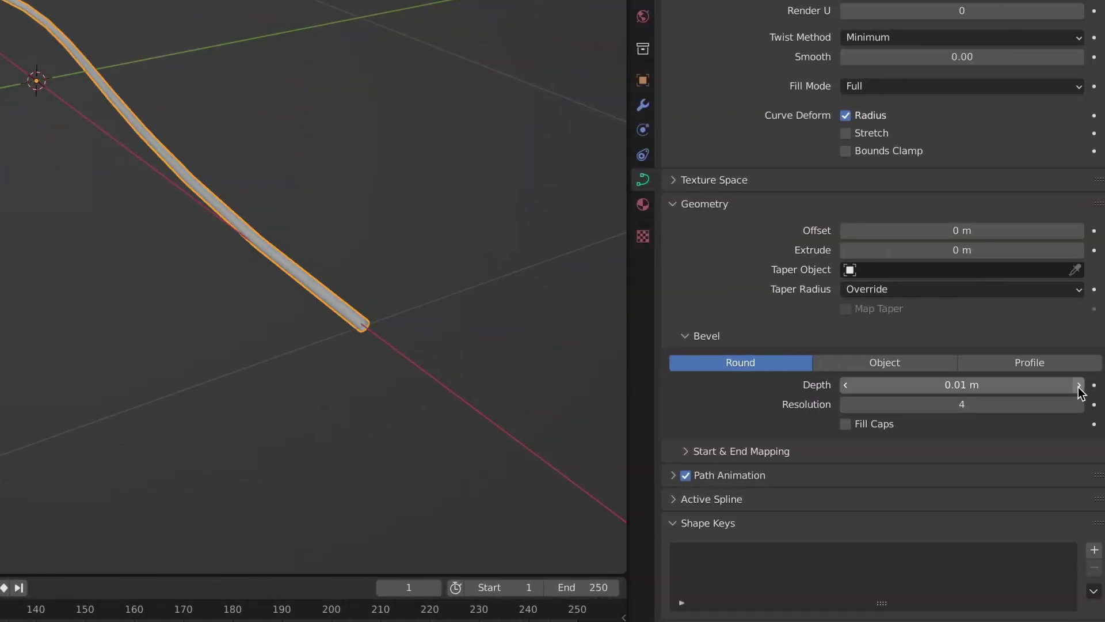
Step: Try thickening the curve by raising its round bevel Depth past 0.04 m and lowering it again
click(1080, 385)
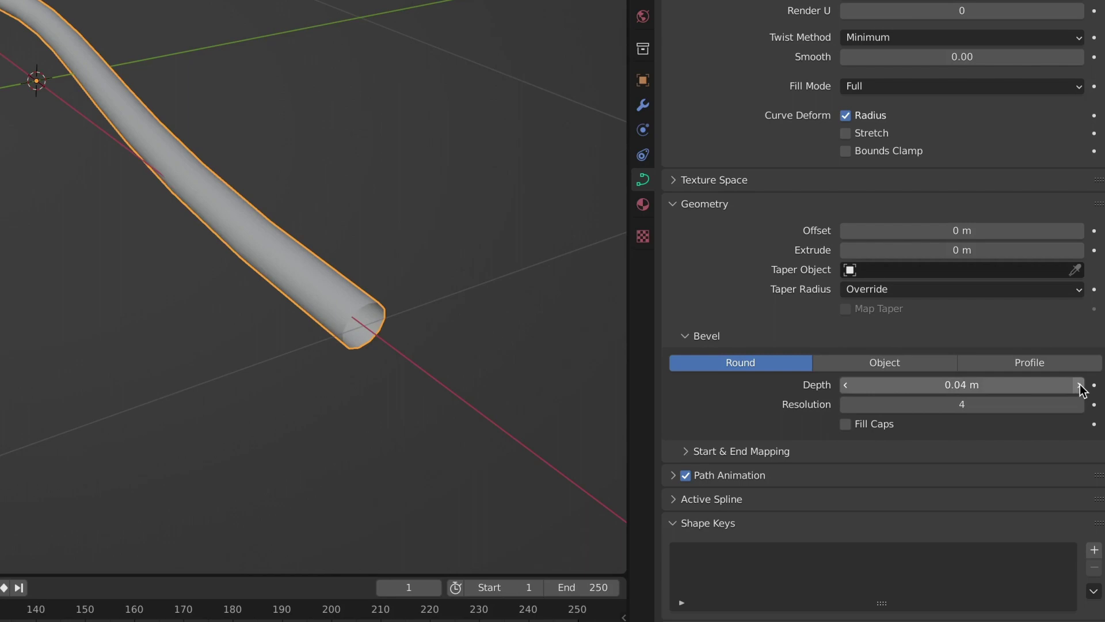
click(1079, 385)
click(845, 388)
click(845, 388)
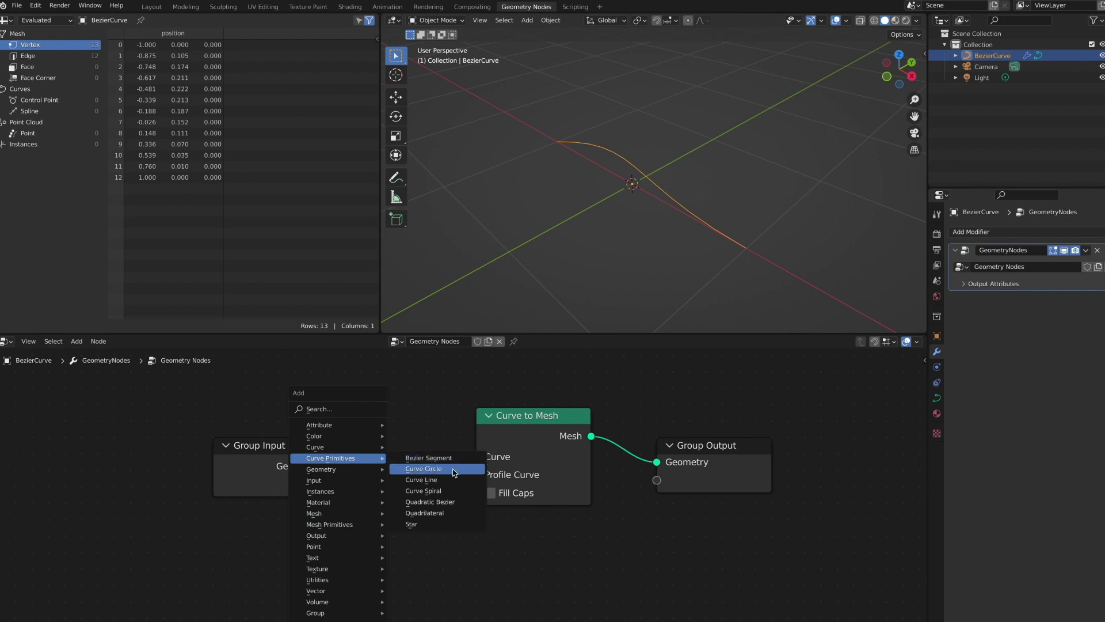
Step: Add a Curve Circle node and connect its Curve output to the Profile Curve input of Curve to Mesh
click(458, 473)
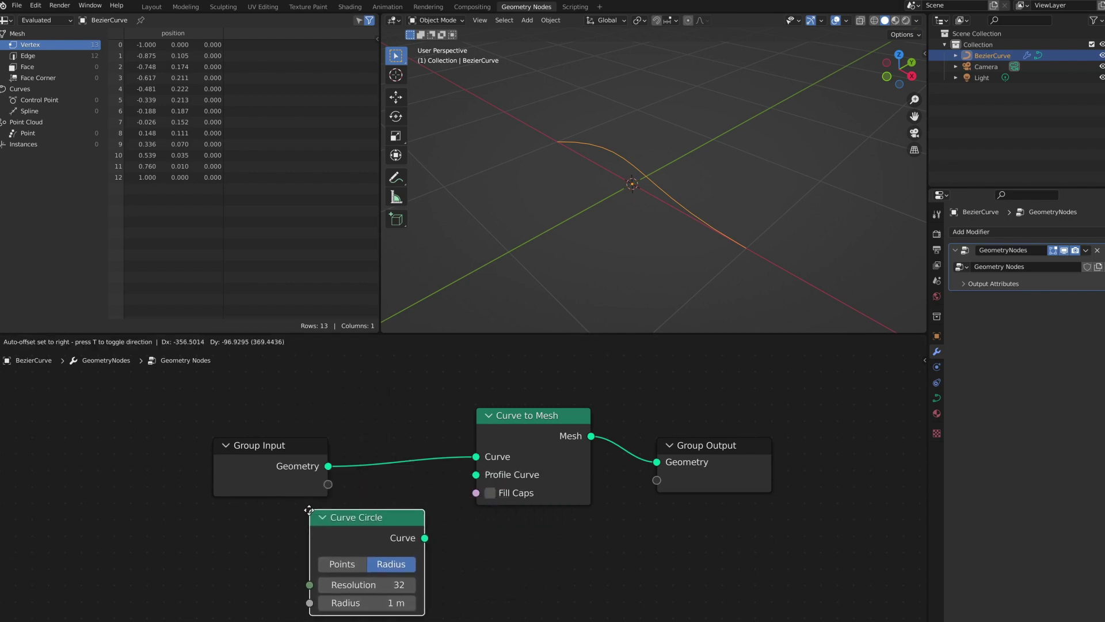
drag(309, 509, 305, 510)
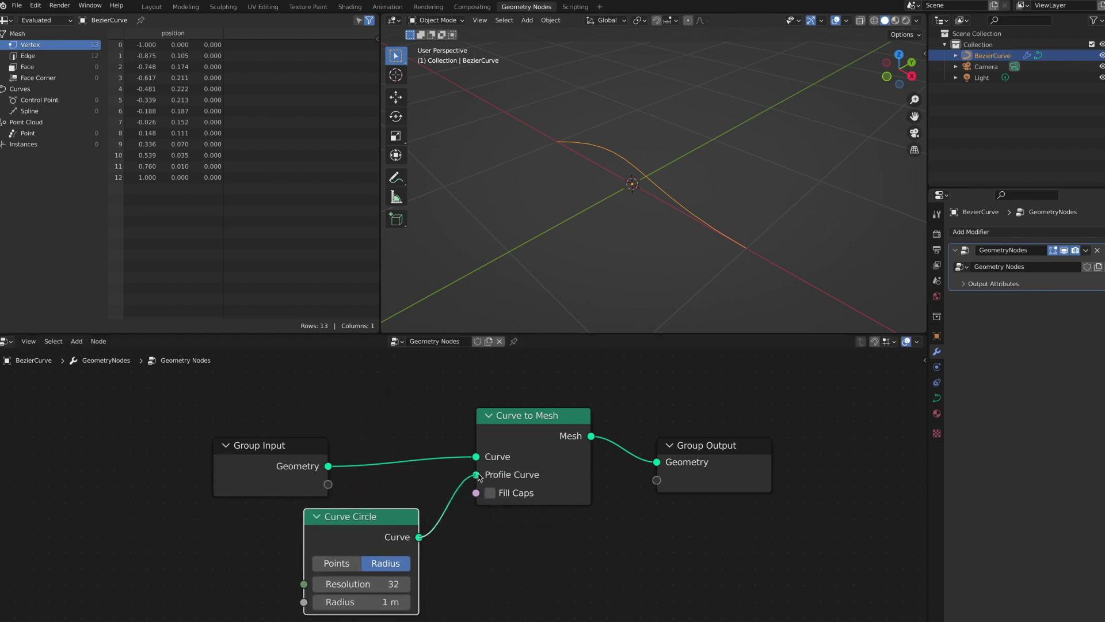
drag(479, 476, 477, 475)
scroll(773, 237, down, 4)
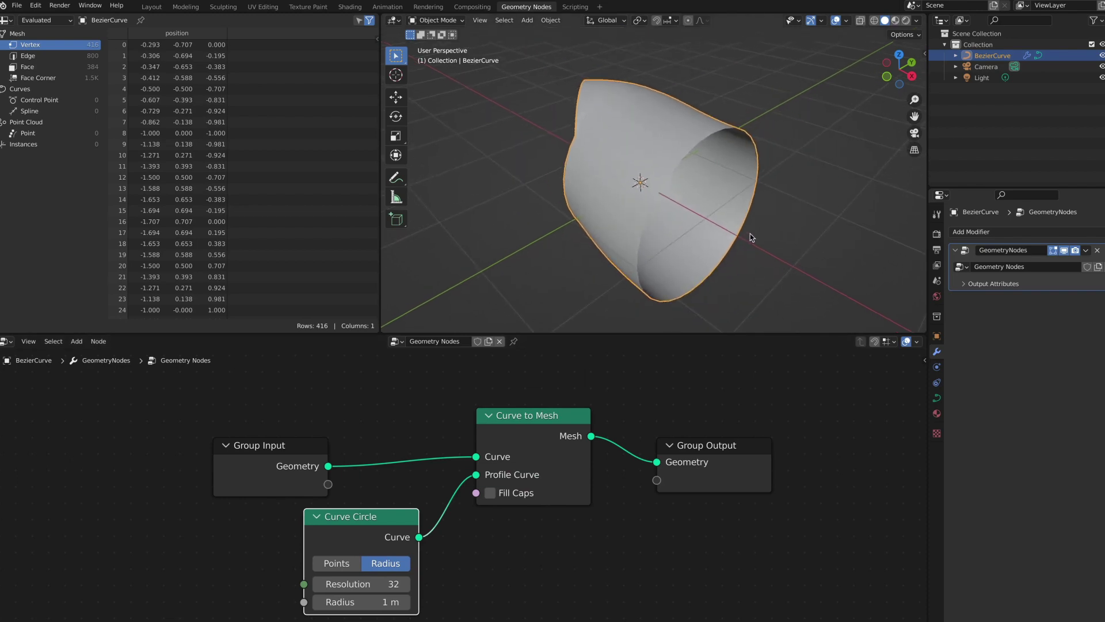
Step: Move the Group Input node farther away from Curve to Mesh to leave room for another node between them
scroll(644, 412, down, 1)
middle_drag(643, 412, 660, 419)
drag(345, 440, 328, 408)
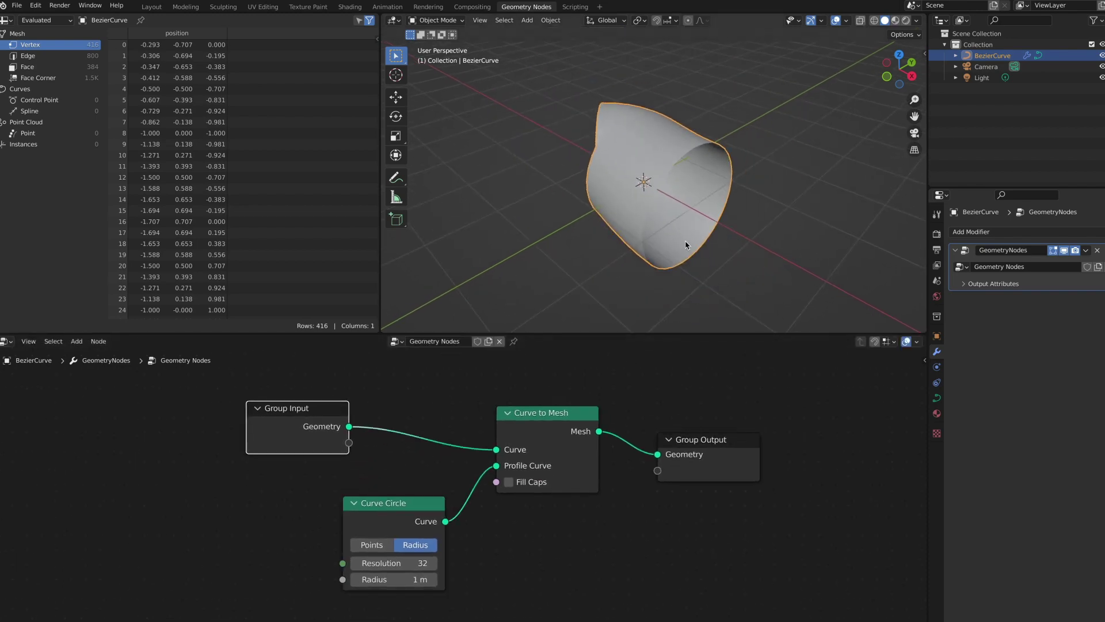
middle_drag(668, 262, 696, 268)
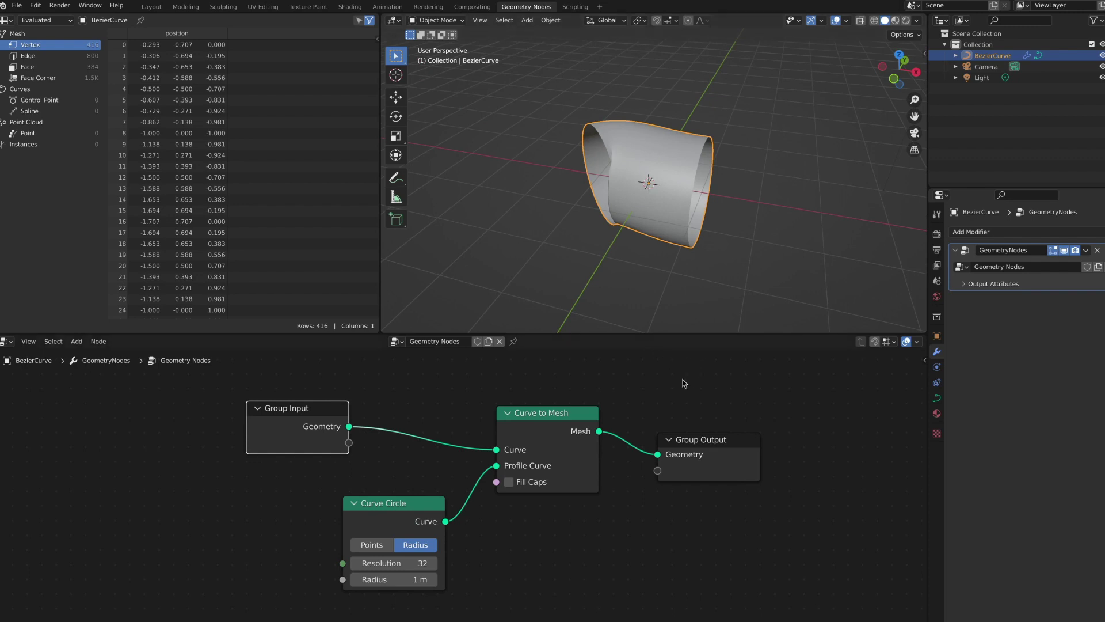
drag(315, 407, 213, 407)
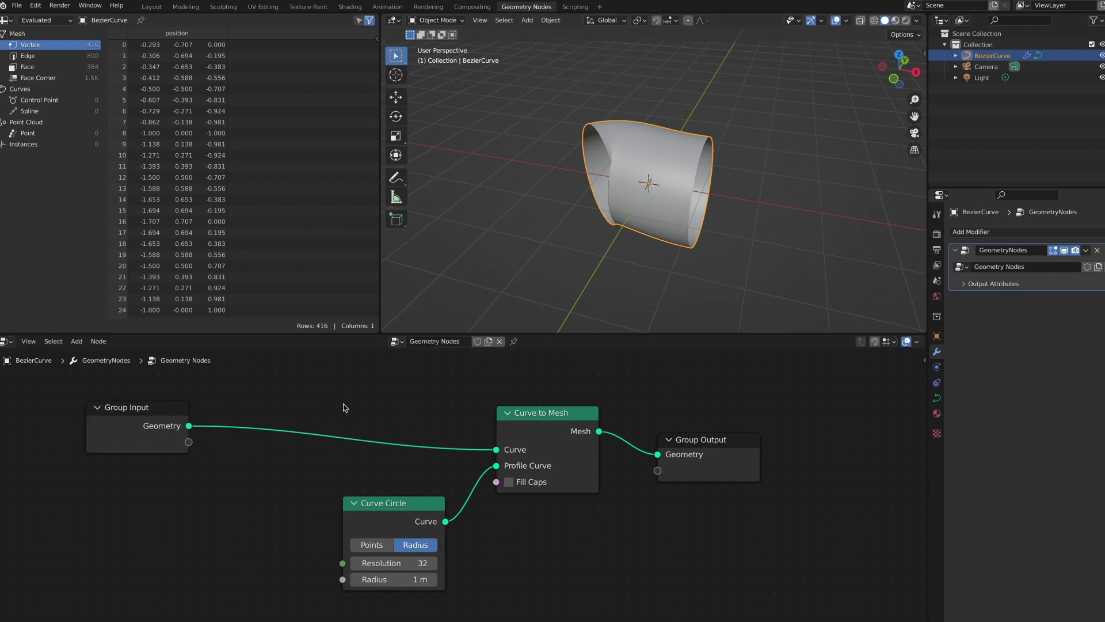
Step: Insert a Set Curve Radius node on the link between Group Input and Curve to Mesh
key(shift+a)
mouse_move(343, 414)
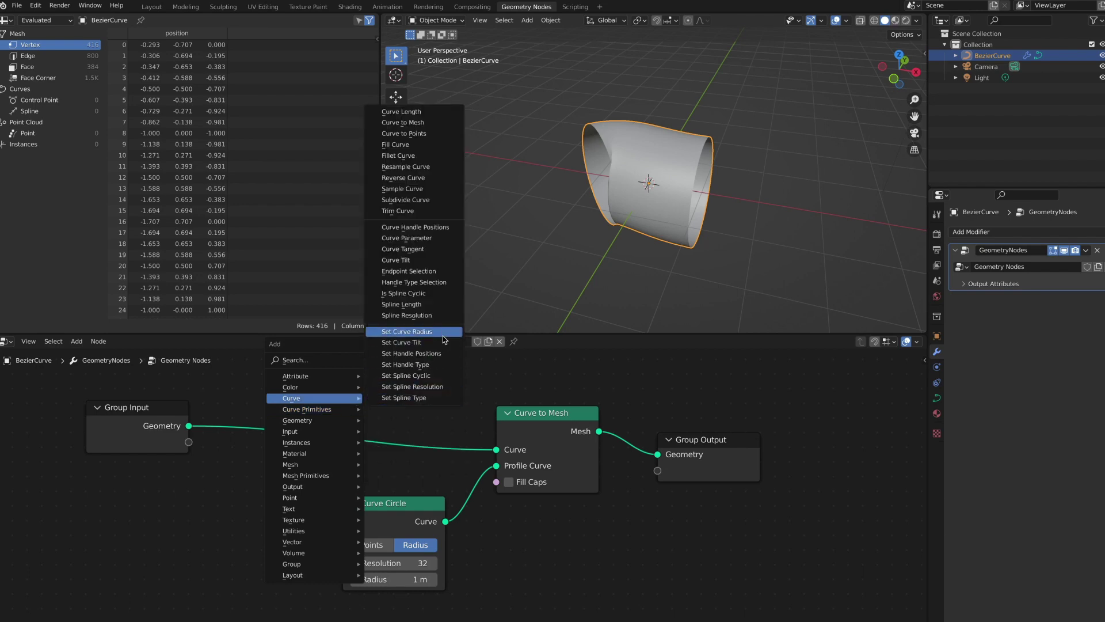
click(444, 340)
click(292, 390)
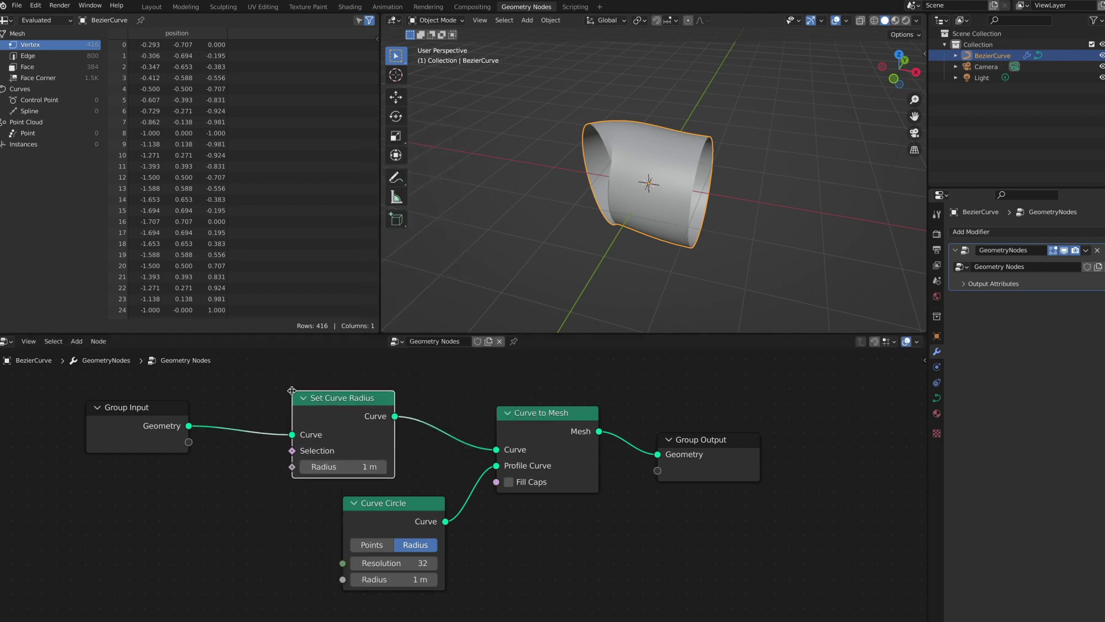
Step: Try a 0.2 m radius on Set Curve Radius, and drive its Radius with the Factor output of a new Curve Parameter node
mouse_move(357, 465)
mouse_down()
mouse_move(402, 465)
mouse_move(345, 465)
mouse_up()
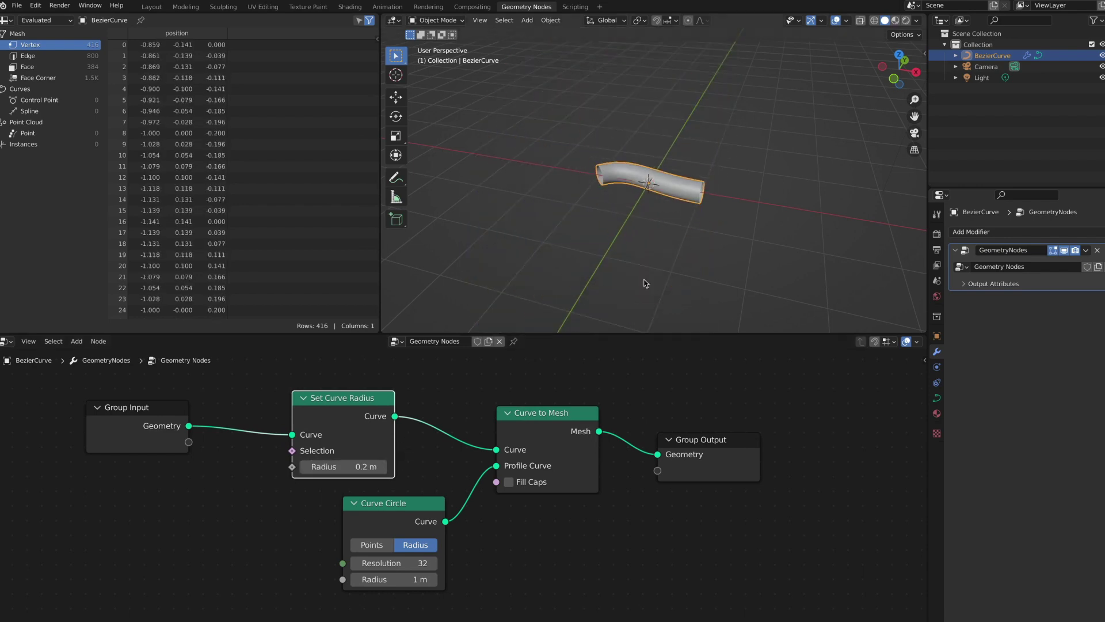
drag(173, 438, 129, 420)
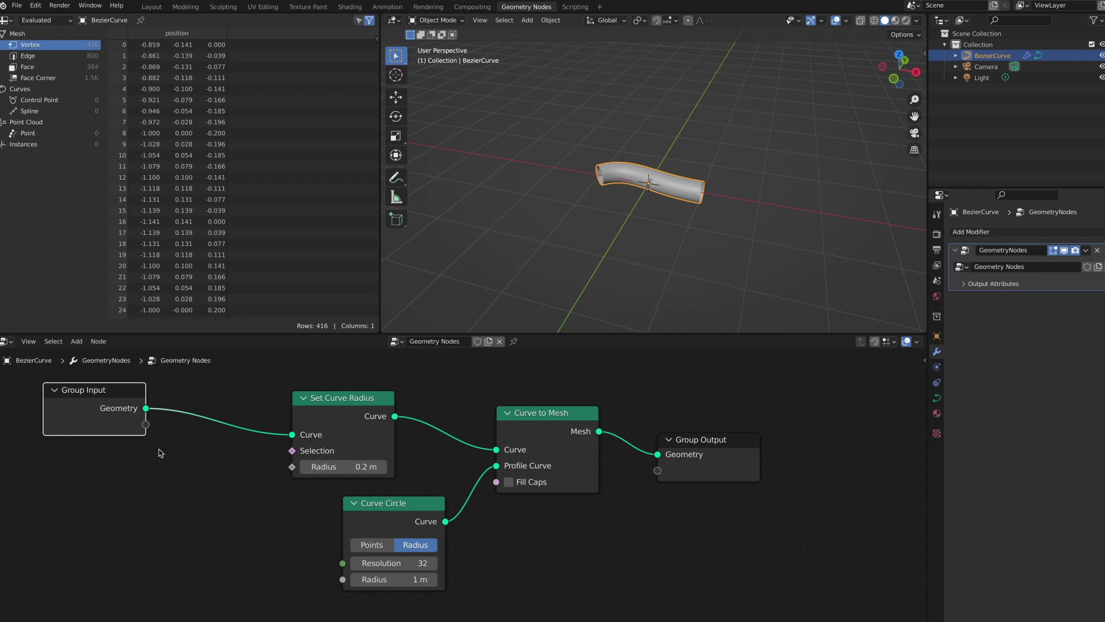
key(shift+a)
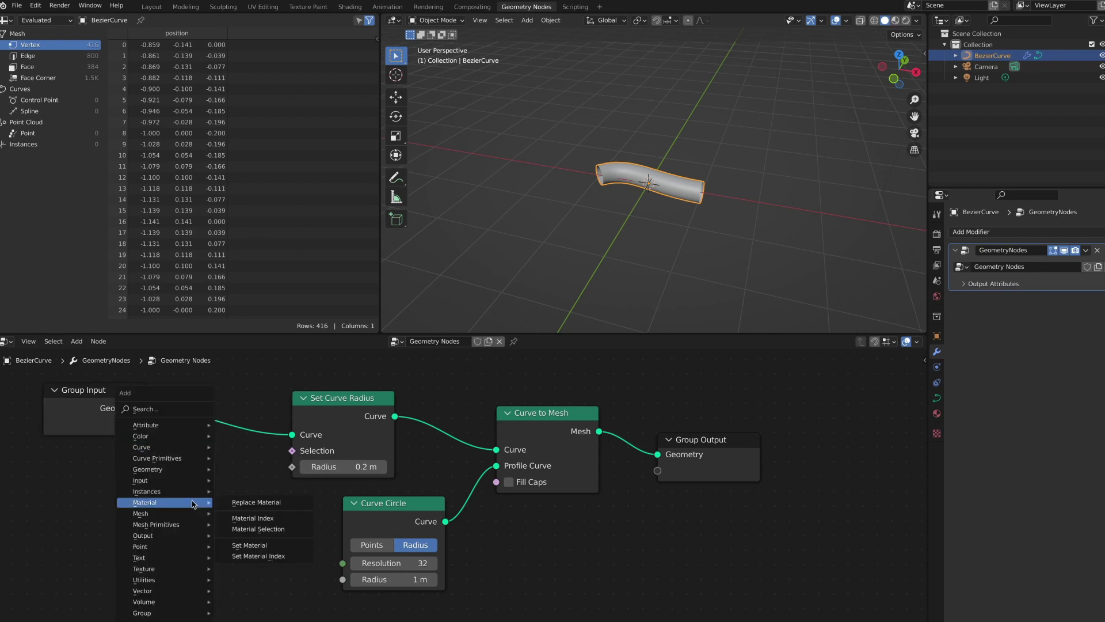
mouse_move(196, 450)
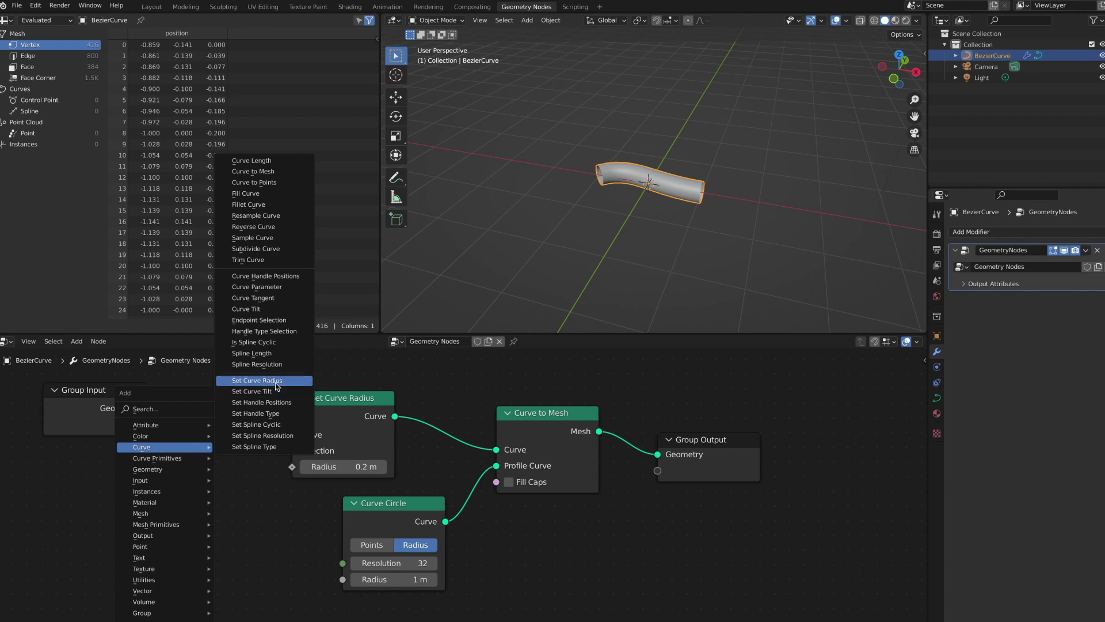
click(257, 287)
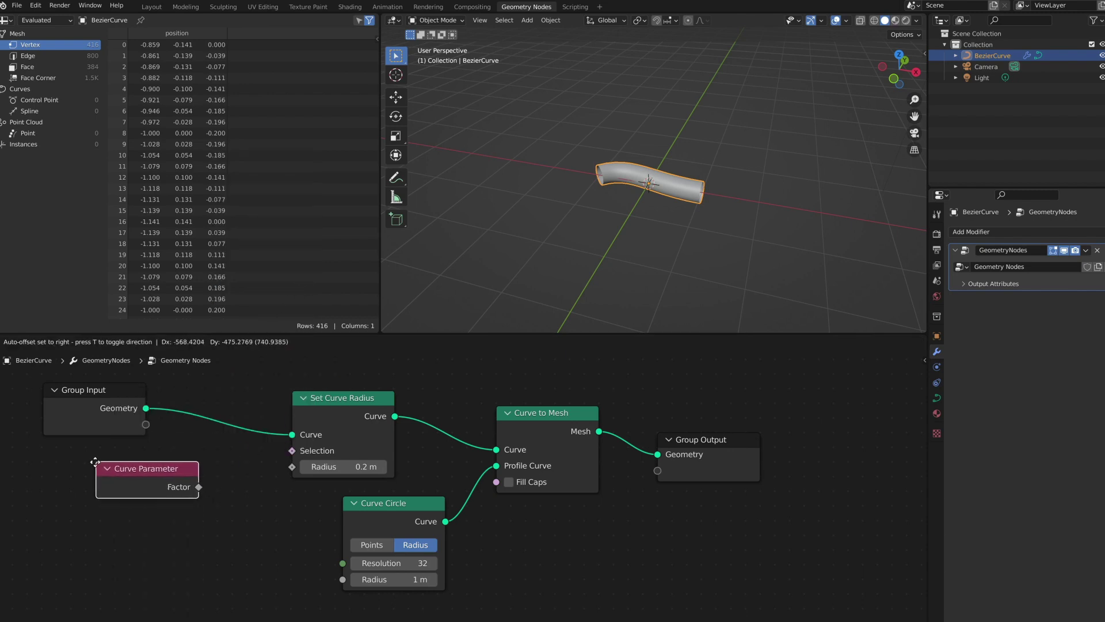
click(68, 479)
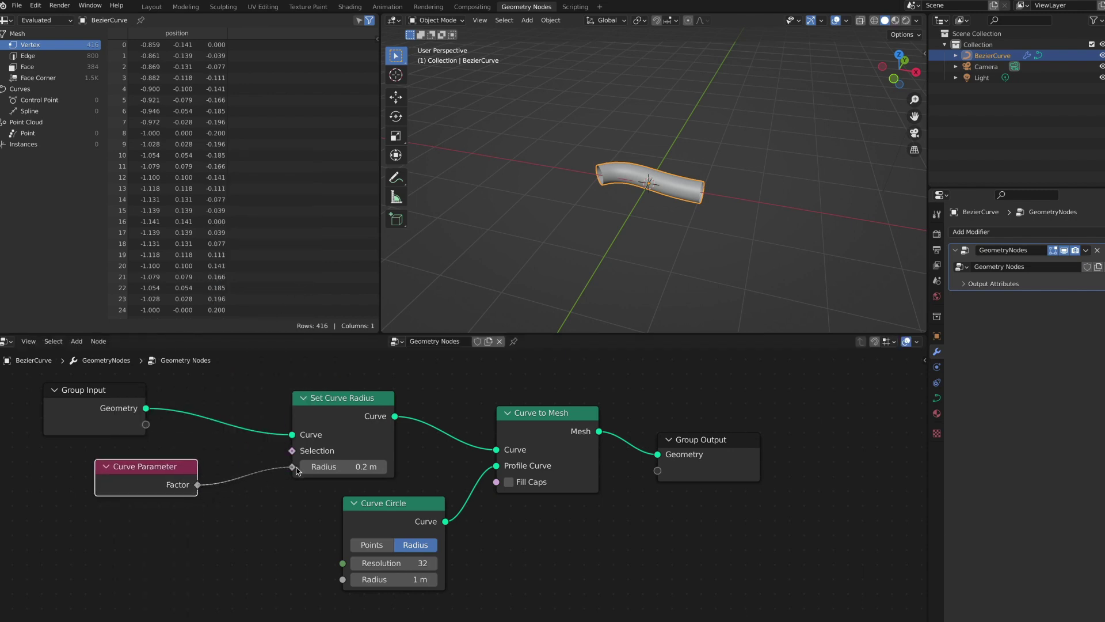
drag(297, 470, 293, 467)
middle_drag(667, 275, 662, 252)
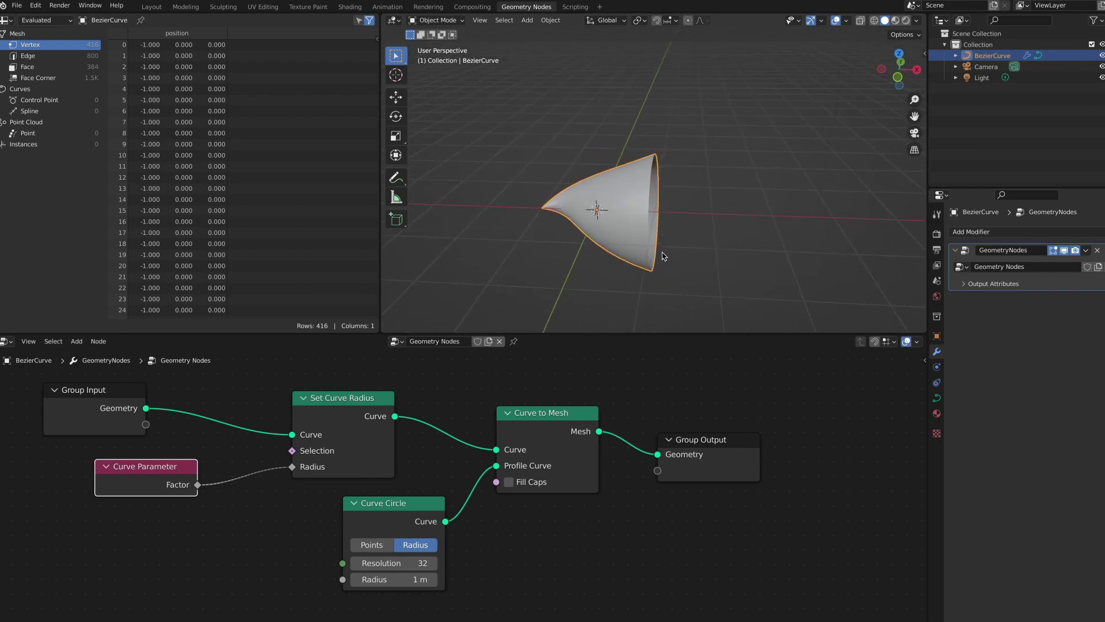
Step: Set the Curve Circle node's radius to 0.1 m to slim down the tapered tube
double_click(397, 579)
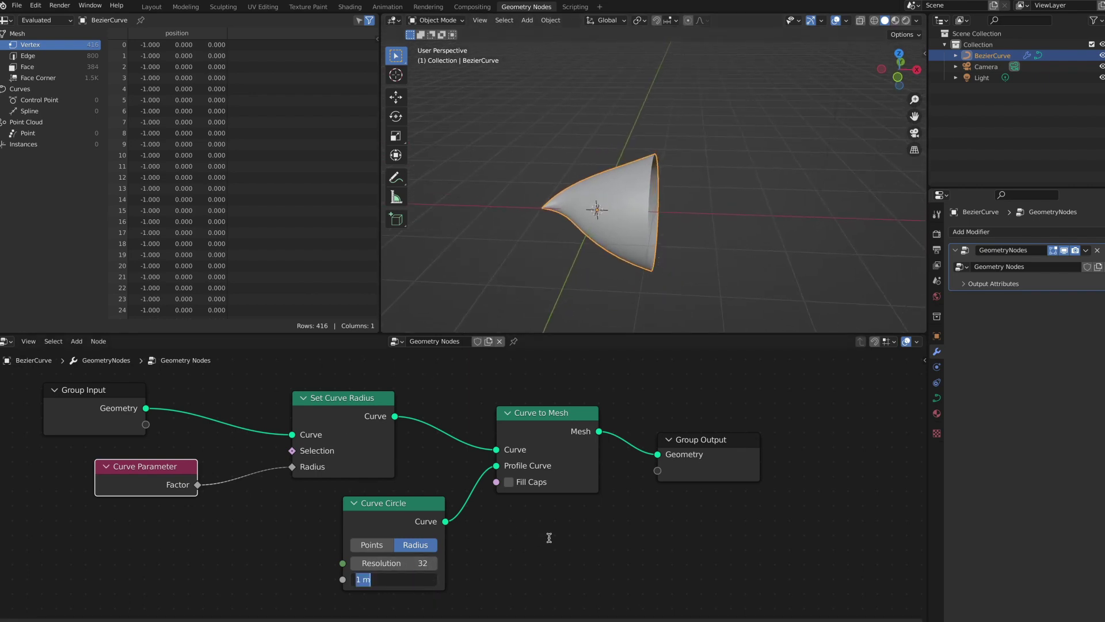
text(0.1)
key(Return)
middle_drag(660, 233, 706, 236)
scroll(730, 278, down, 2)
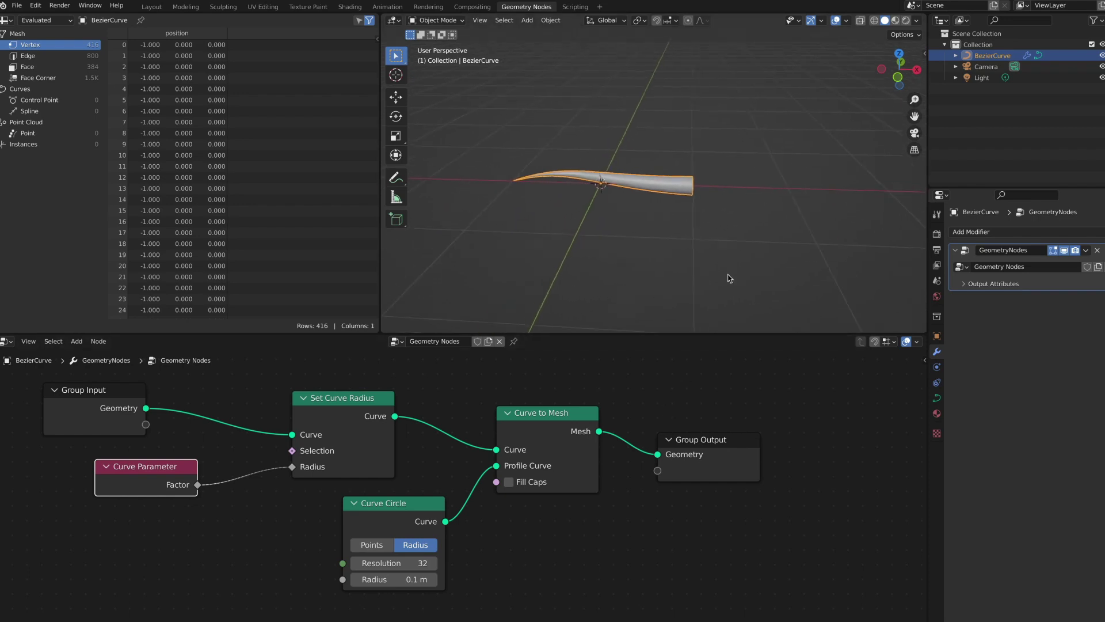
Step: Add an Ico Sphere mesh primitive node below the Curve Circle node
scroll(516, 539, down, 4)
middle_drag(515, 538, 551, 506)
click(550, 506)
key(shift+a)
mouse_move(539, 506)
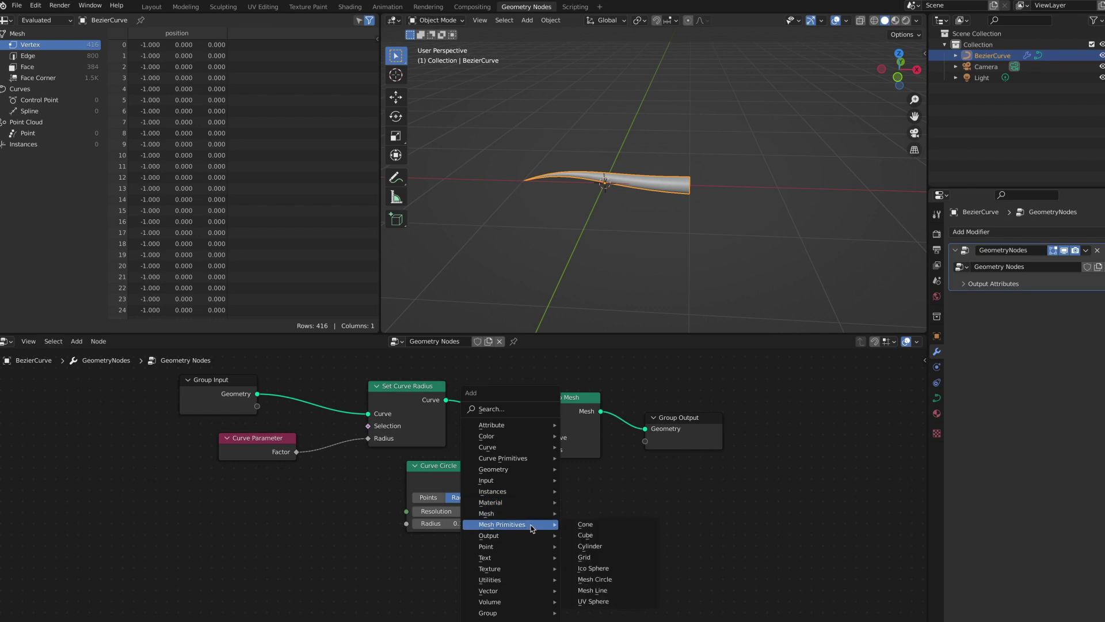
click(601, 568)
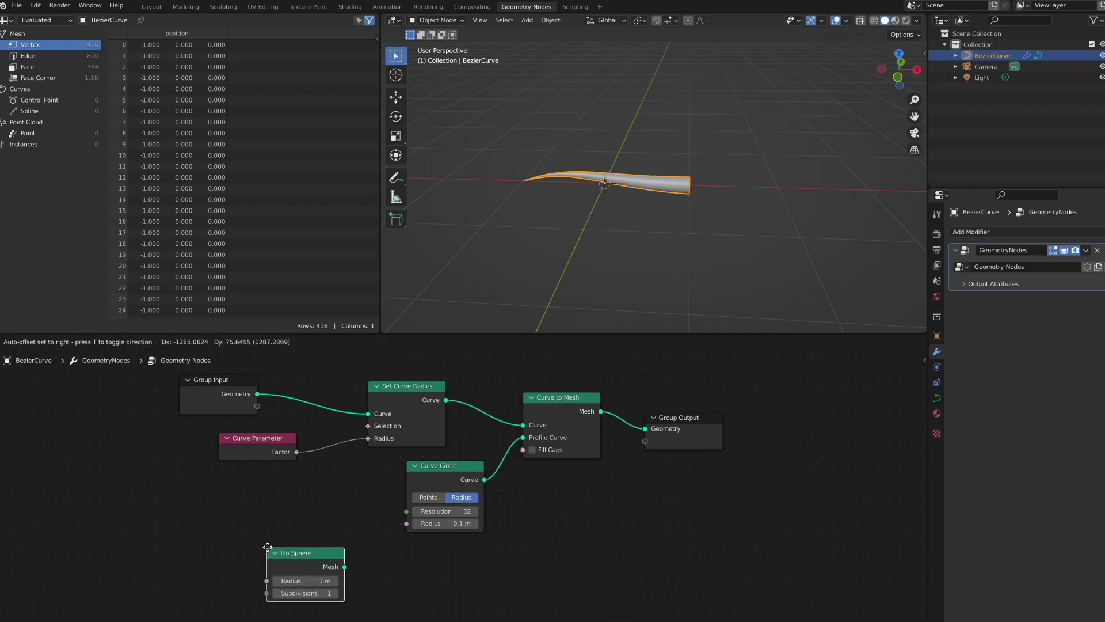
click(309, 543)
Step: Insert a Join Geometry node between Curve to Mesh and Group Output, and connect the Ico Sphere's Mesh output to it
drag(685, 418, 794, 409)
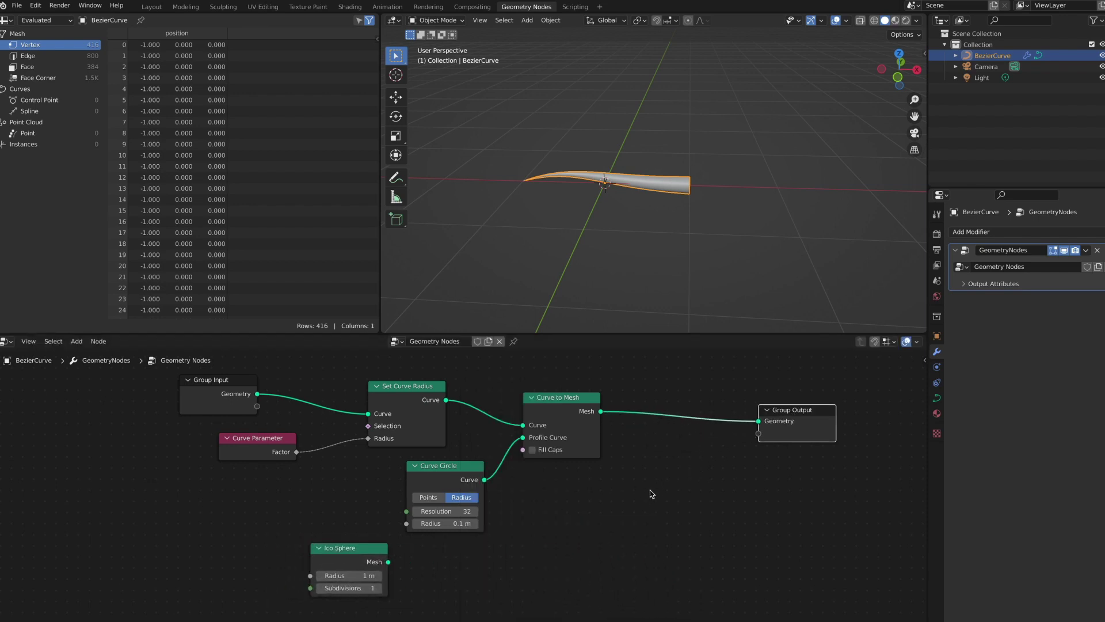
key(shift+a)
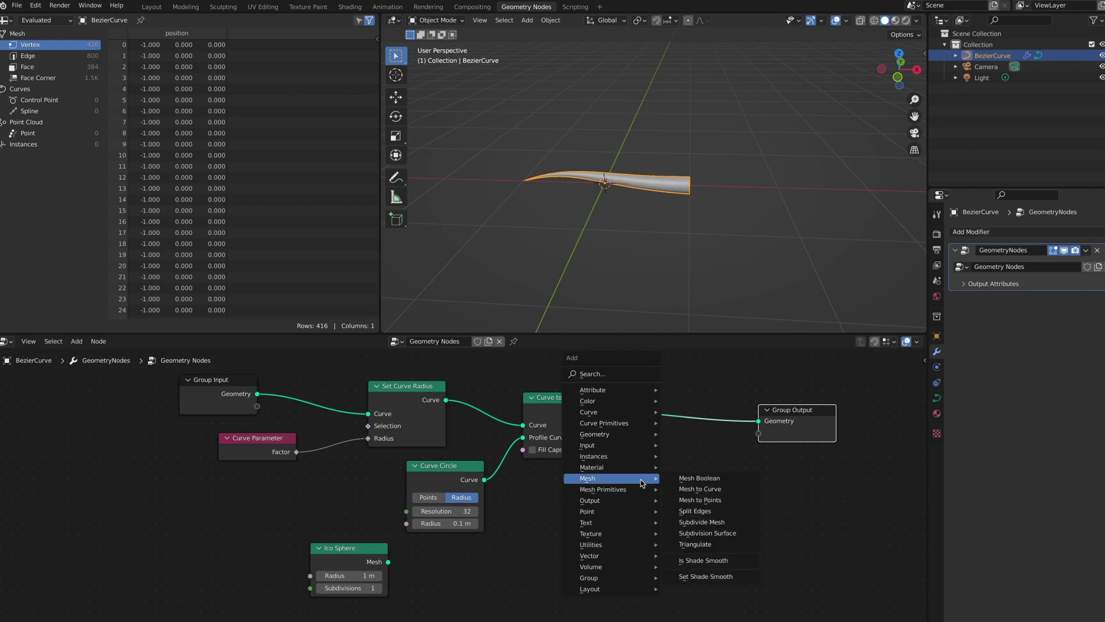
mouse_move(655, 434)
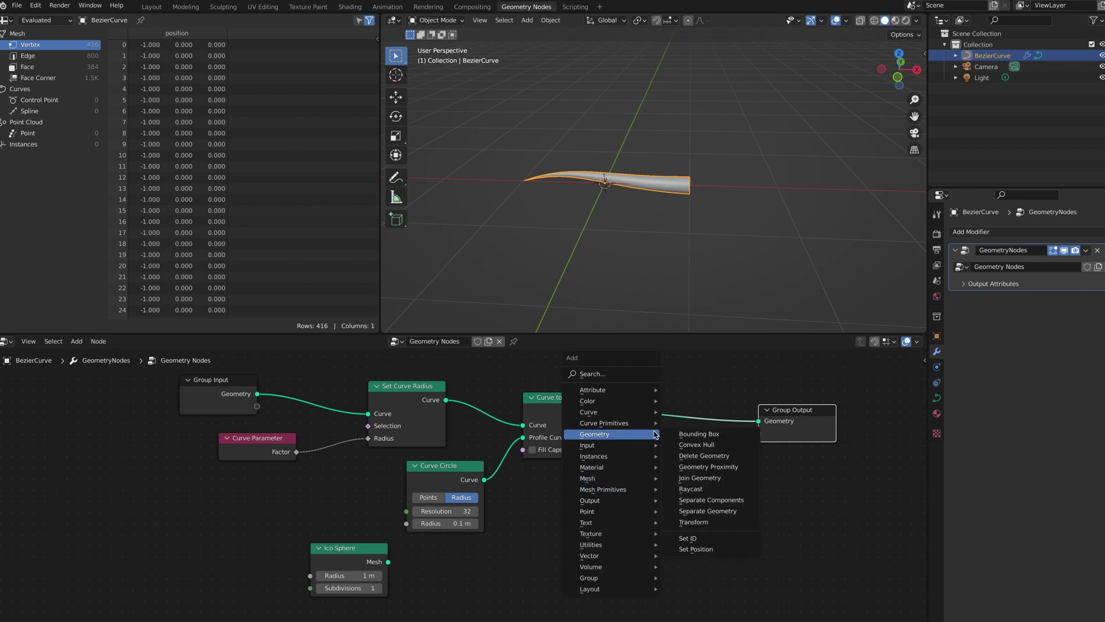
click(728, 479)
click(670, 397)
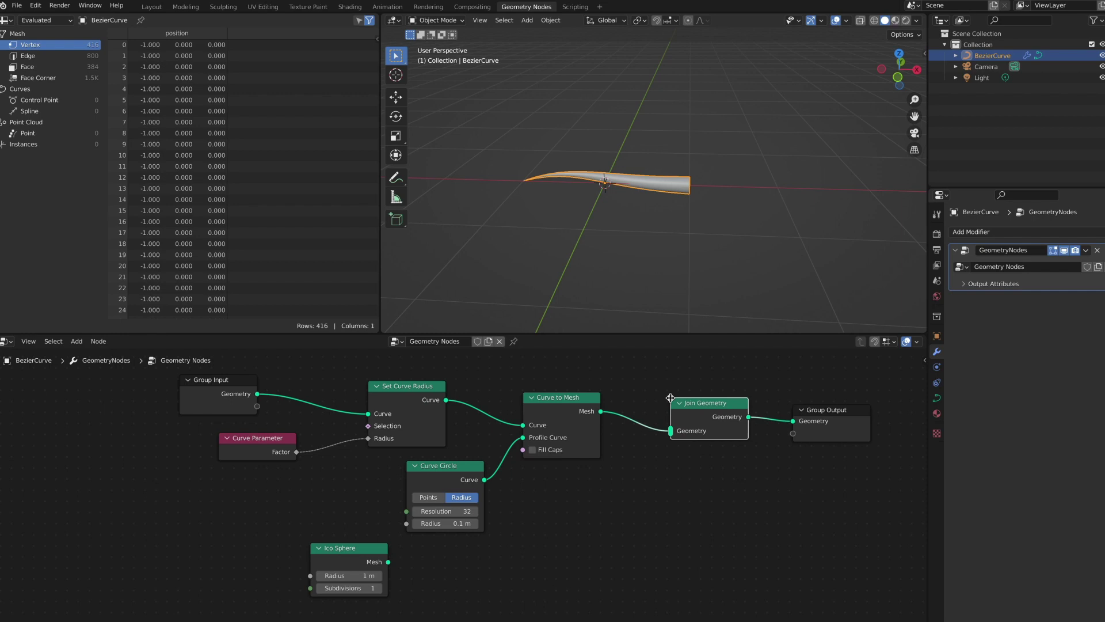
drag(502, 549, 671, 431)
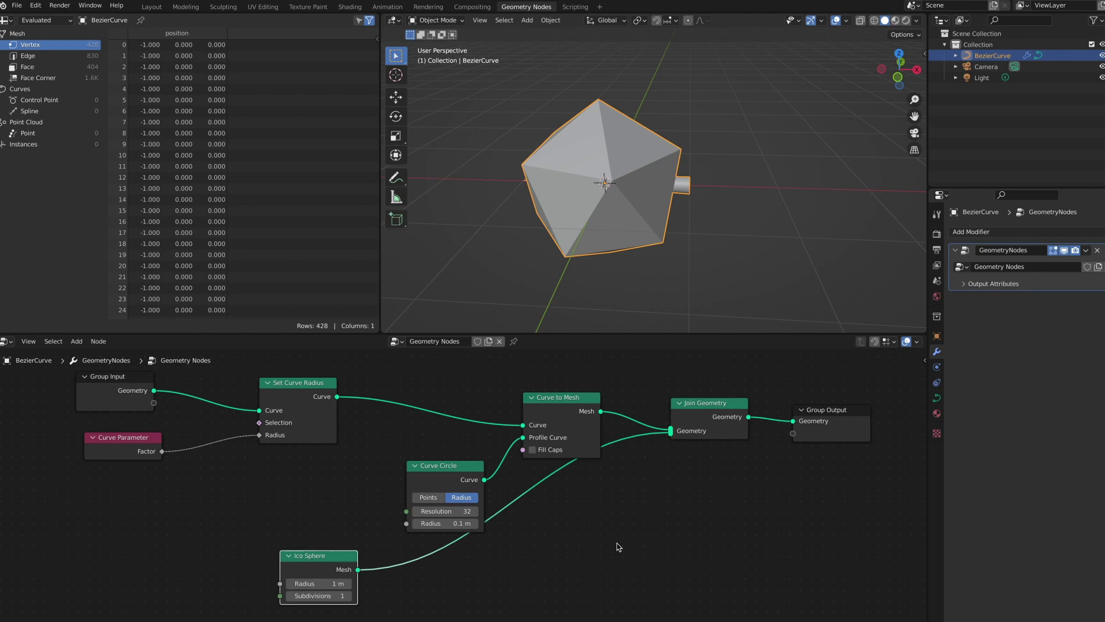
Step: Add an Instance on Points node below Curve to Mesh and spread it apart from the Curve Circle and Ico Sphere nodes
key(shift+a)
mouse_move(584, 542)
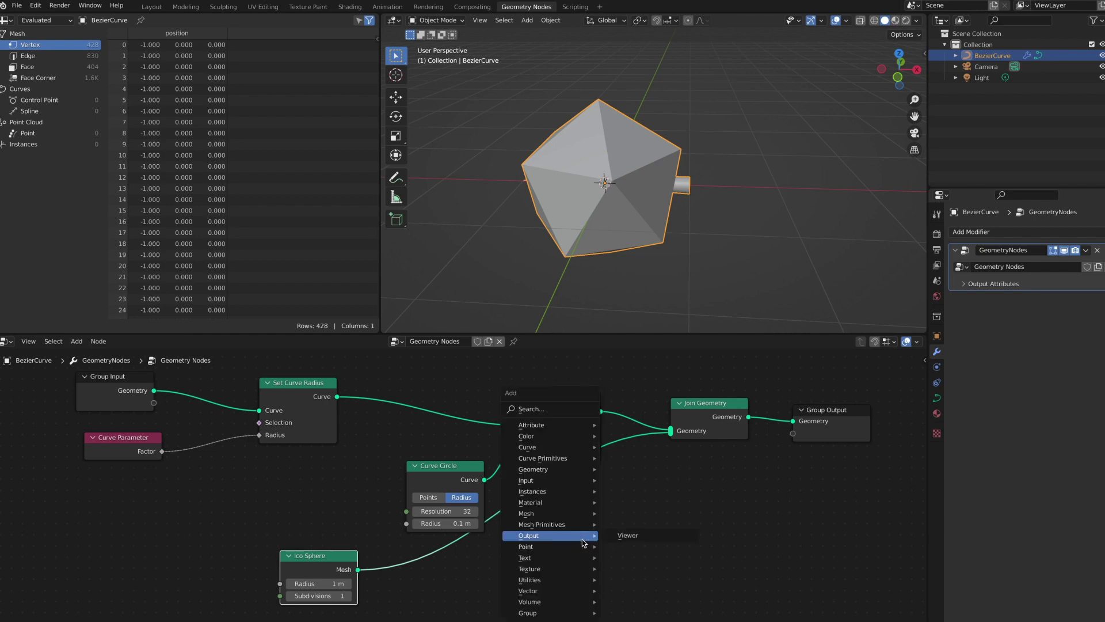
mouse_move(586, 498)
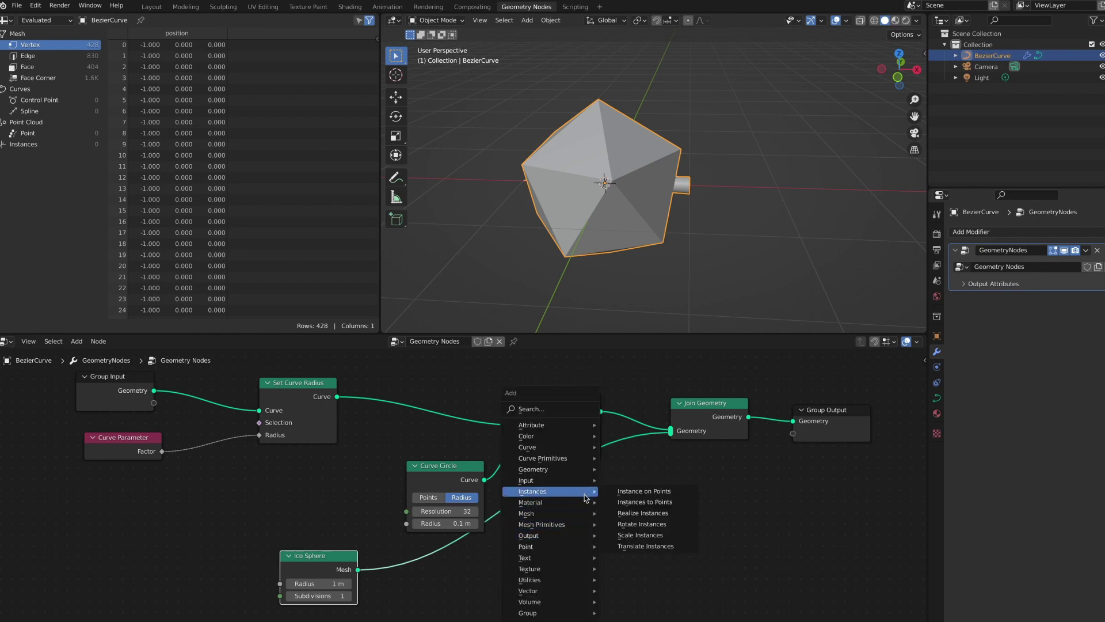
click(651, 494)
click(570, 495)
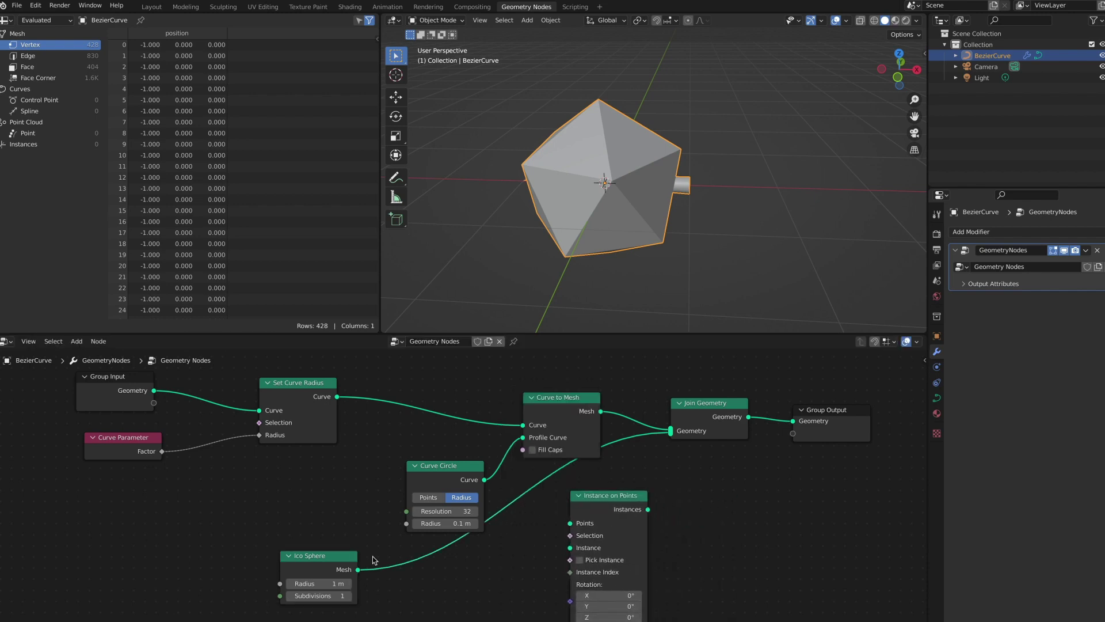
drag(345, 556, 346, 565)
drag(479, 471, 450, 467)
drag(598, 496, 584, 482)
Step: Wire Instance on Points with Set Curve Radius's Curve into Points, the Ico Sphere's Mesh into Instance, and Instances into Join Geometry
drag(338, 396, 474, 458)
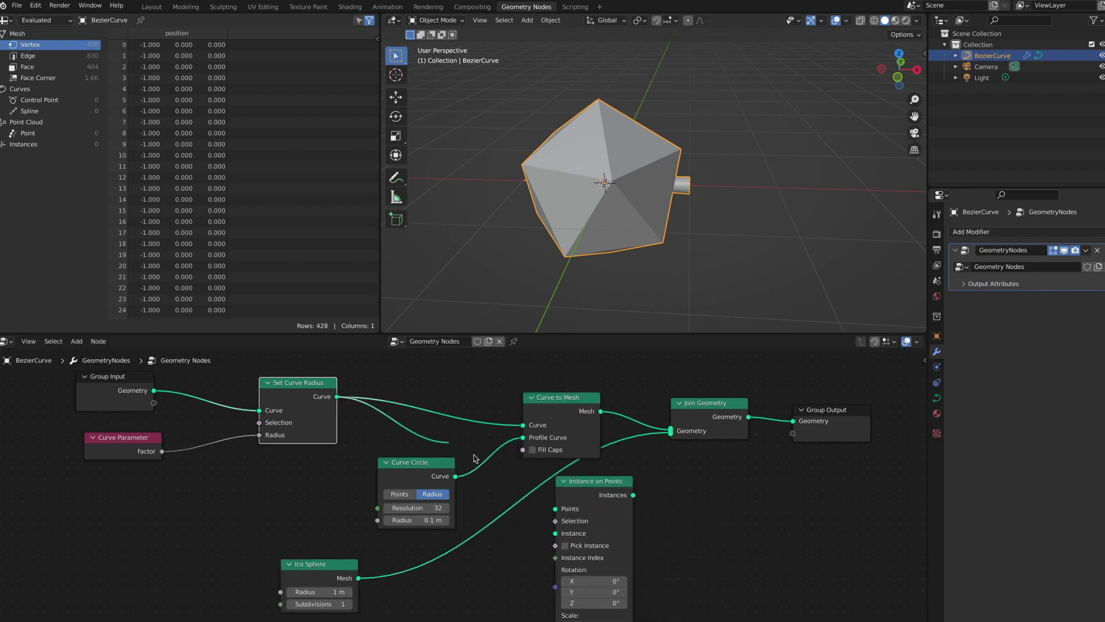
drag(581, 520, 561, 511)
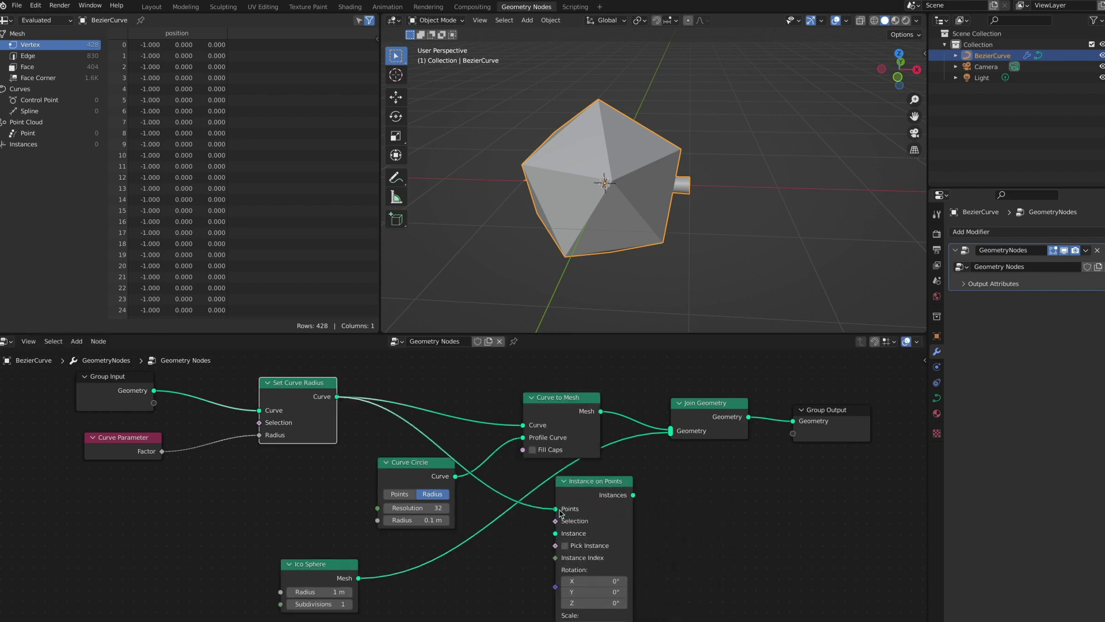
click(362, 578)
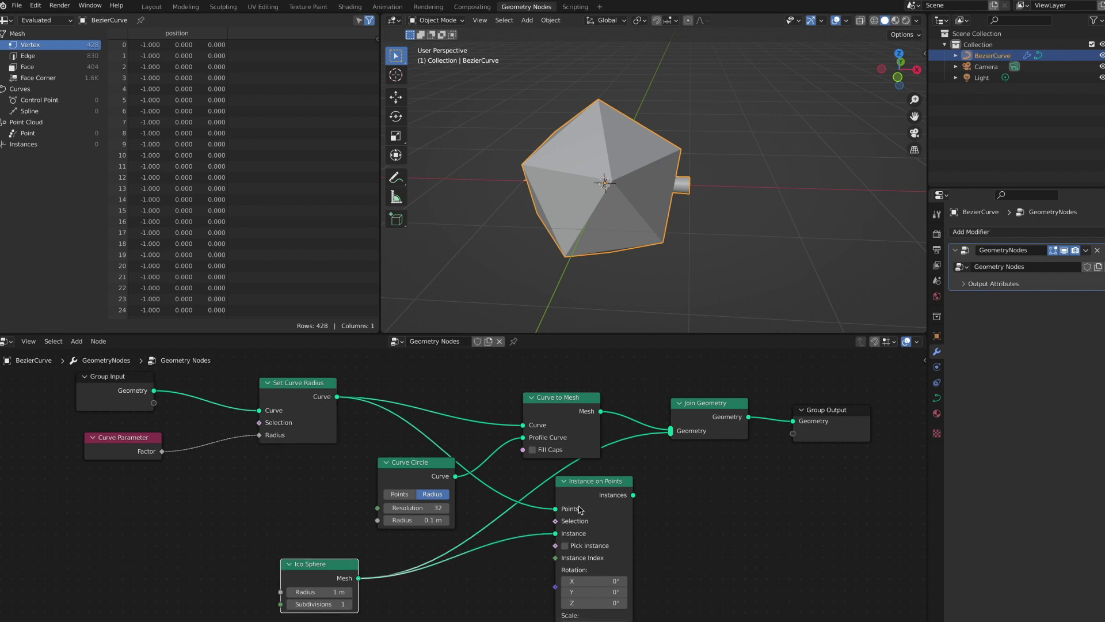
drag(668, 440, 672, 433)
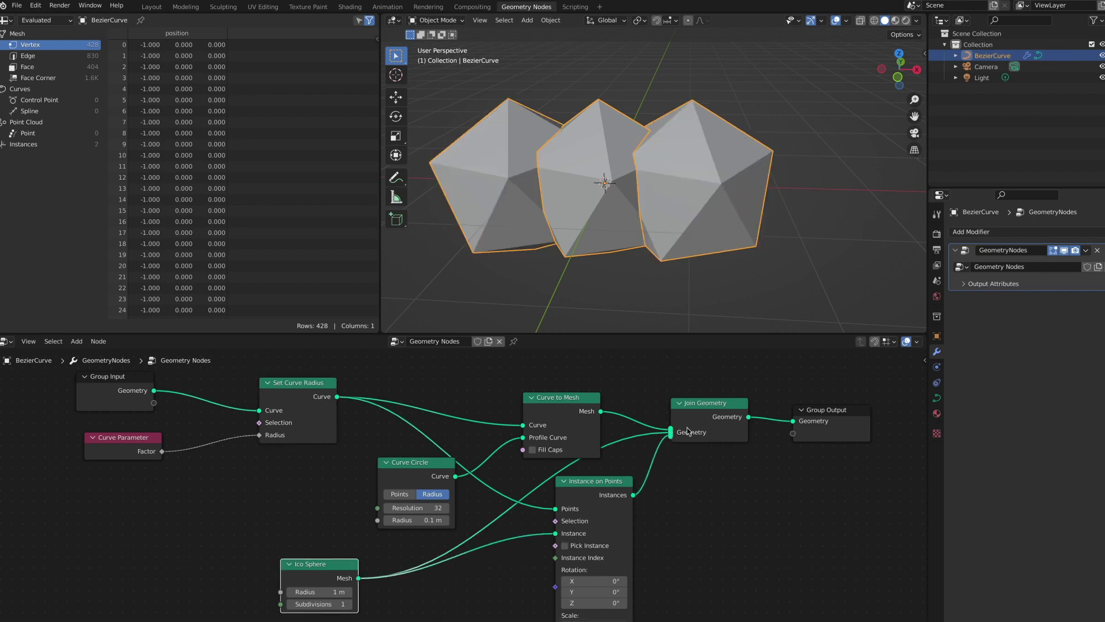
Step: Try a 0.1 m radius on the Ico Sphere node, and settle on 0.3 m
drag(337, 563, 335, 544)
click(317, 572)
text(.1)
key(Return)
click(317, 573)
text(.3)
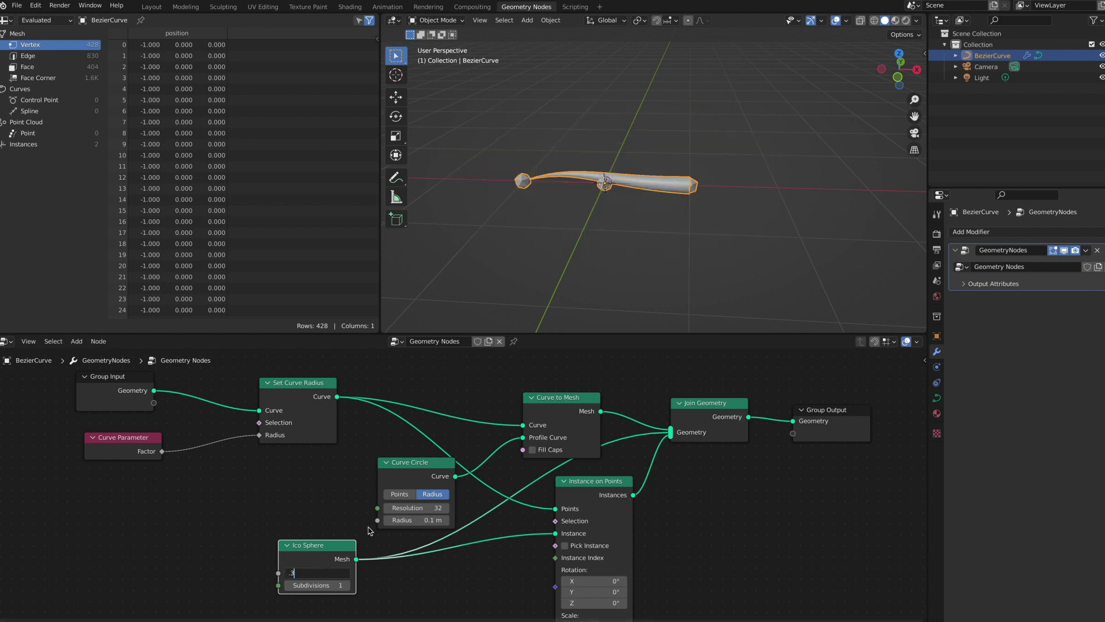
key(Return)
Step: Add an Endpoint Selection node with Start Size 0 and End Size 1, and connect it to the Selection input of Instance on Points
drag(605, 488, 622, 480)
middle_drag(505, 554, 505, 518)
scroll(505, 517, down, 1)
key(shift+a)
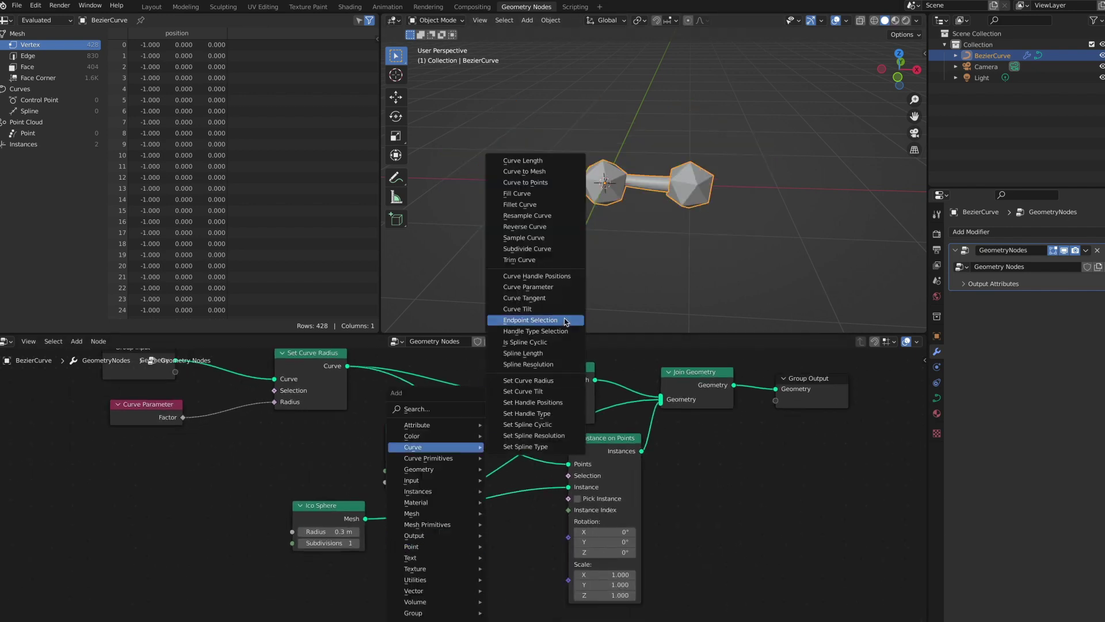
click(562, 320)
click(423, 531)
drag(495, 548, 568, 475)
click(432, 561)
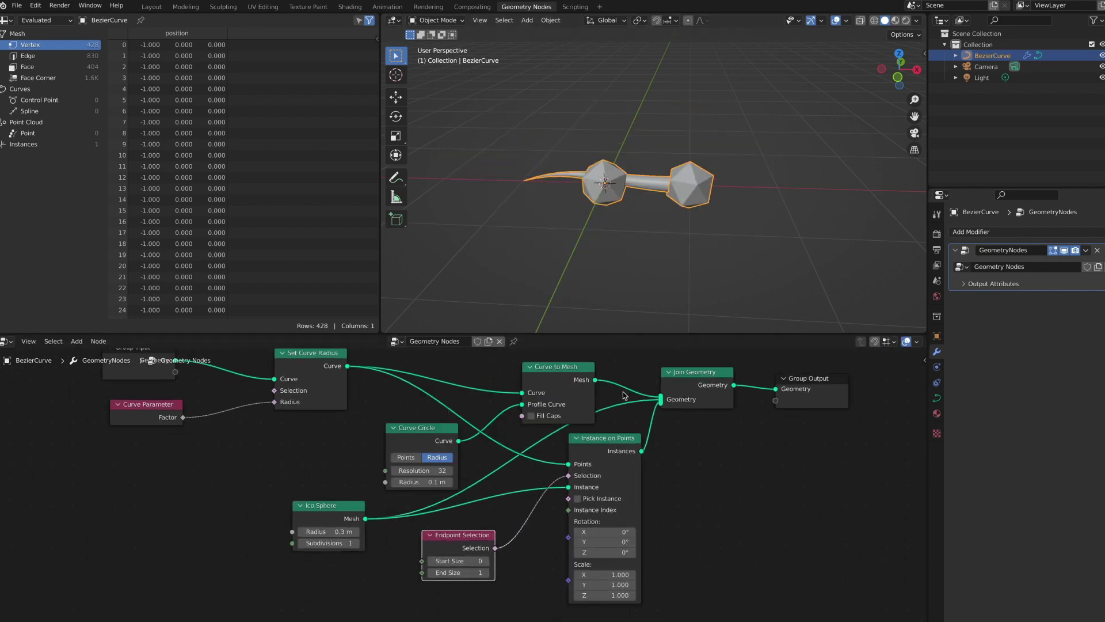
Step: Cut the direct link between the Ico Sphere and Join Geometry nodes
ctrl+right_drag(622, 405, 624, 409)
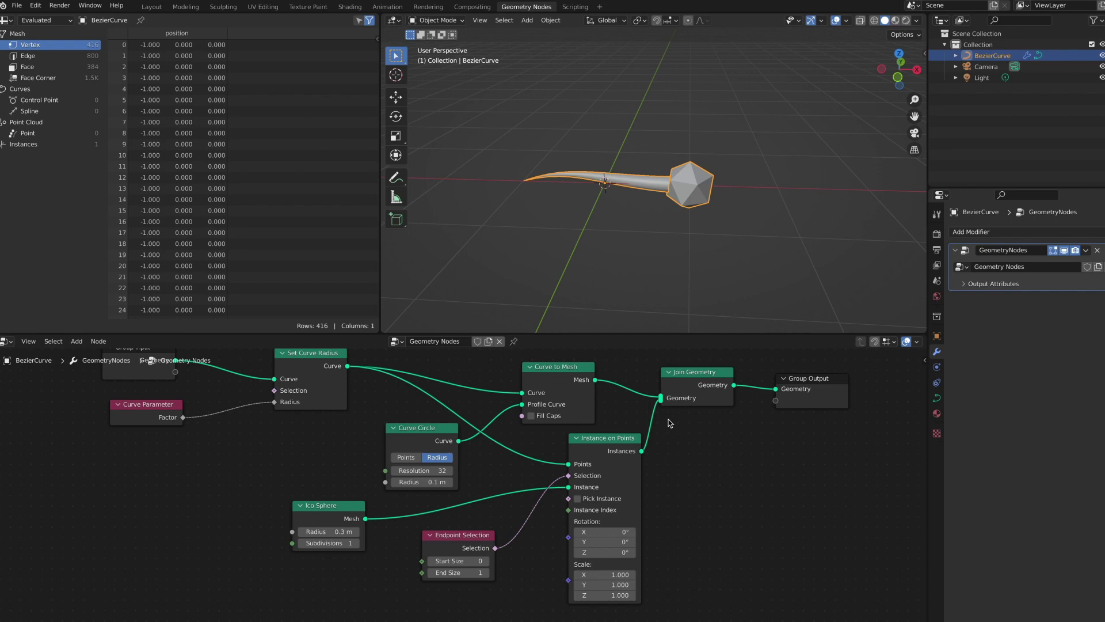
Step: In front view, edit the curve object and draw a freehand wavy curve to replace the original Bezier curve
key(KP_1)
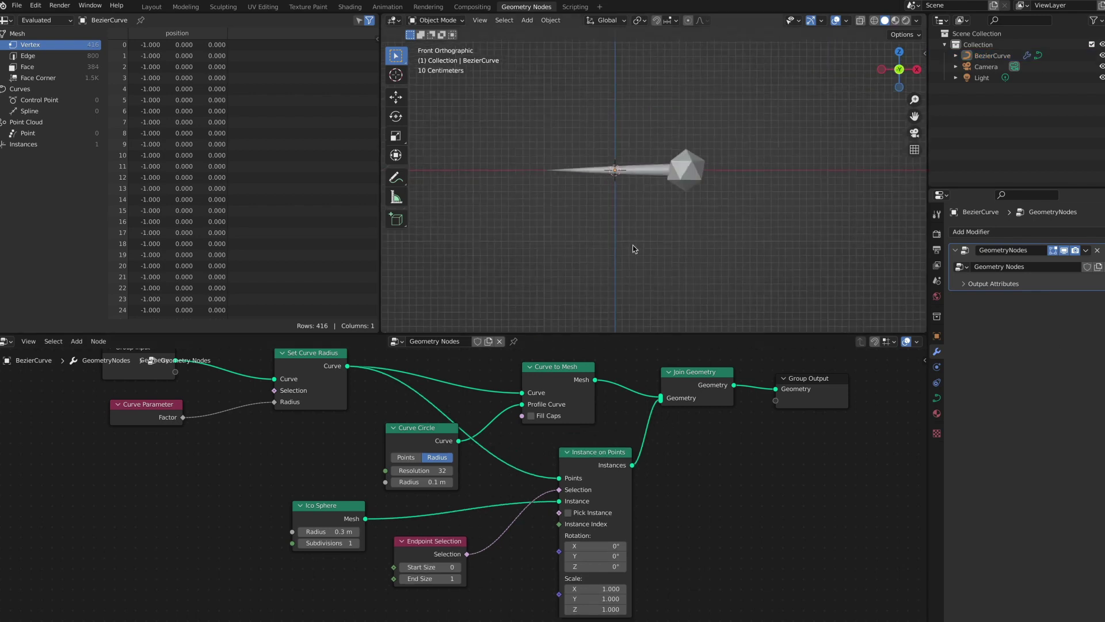
key(Tab)
click(396, 221)
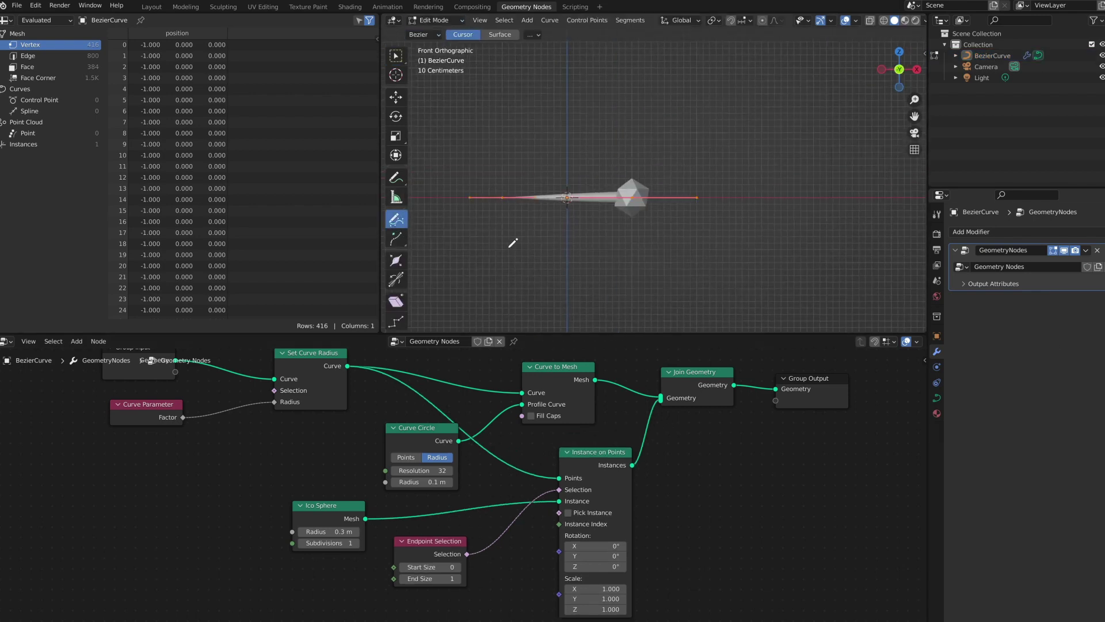
drag(673, 121, 875, 156)
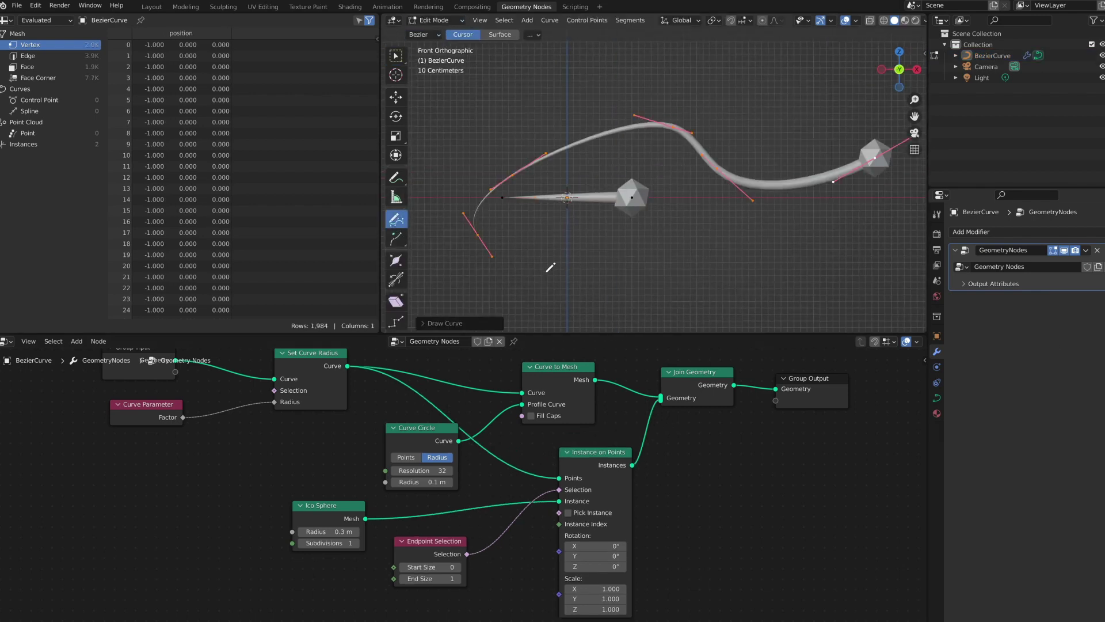
drag(550, 267, 745, 183)
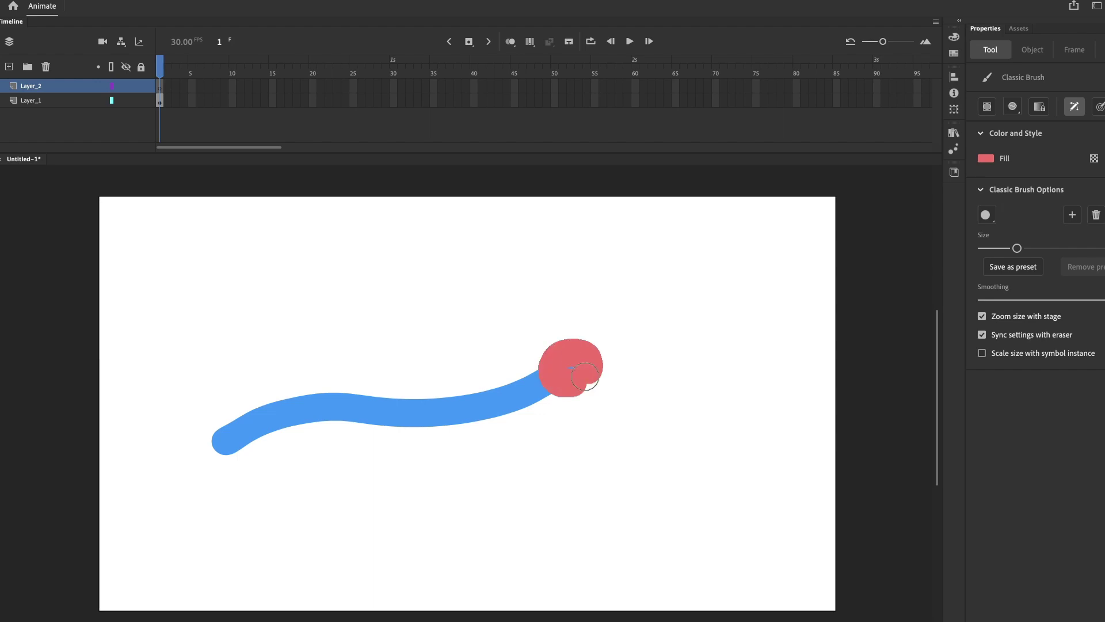
key(e)
Step: Space out the input-side nodes and insert a Trim Curve node on the link between Set Curve Radius and Curve to Mesh
mouse_move(228, 407)
mouse_down()
mouse_move(213, 441)
mouse_move(347, 385)
mouse_move(454, 426)
mouse_up()
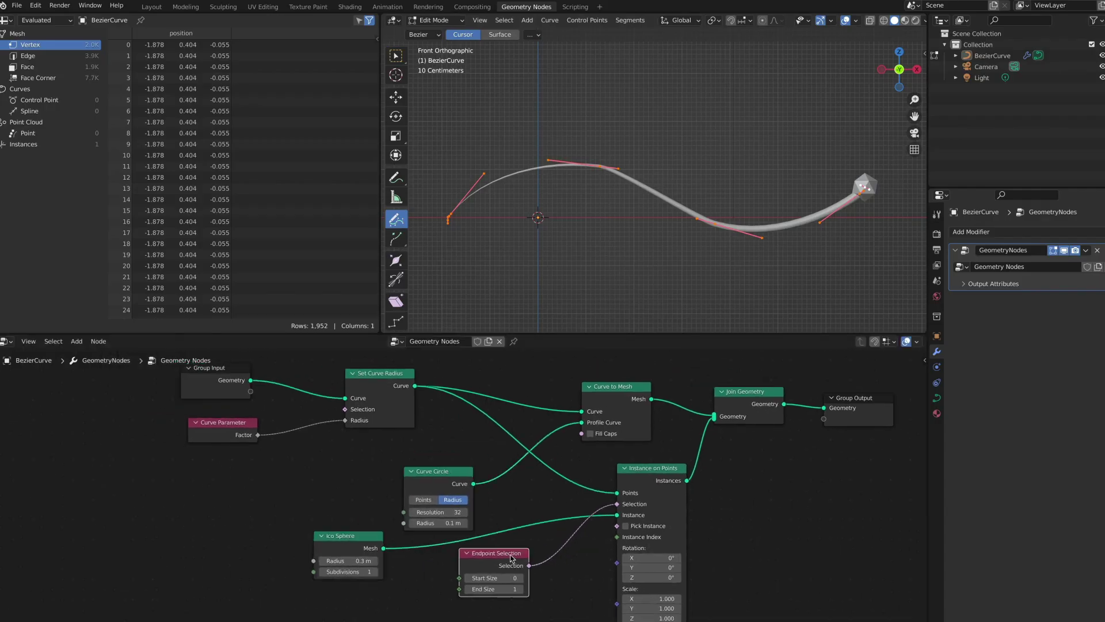
key(shift+a)
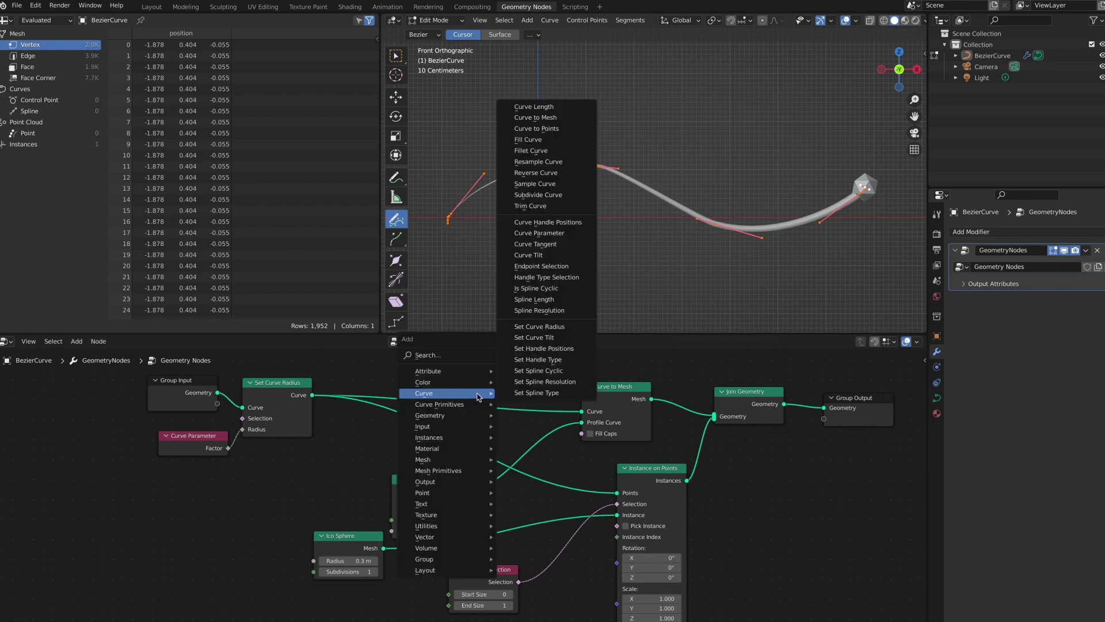
click(530, 206)
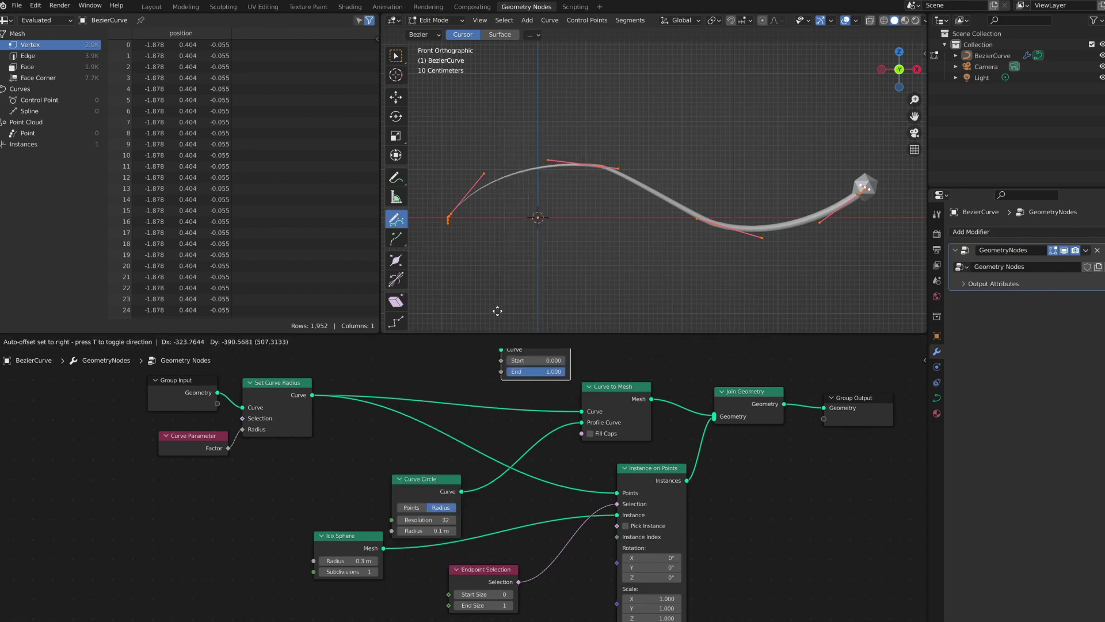
click(463, 361)
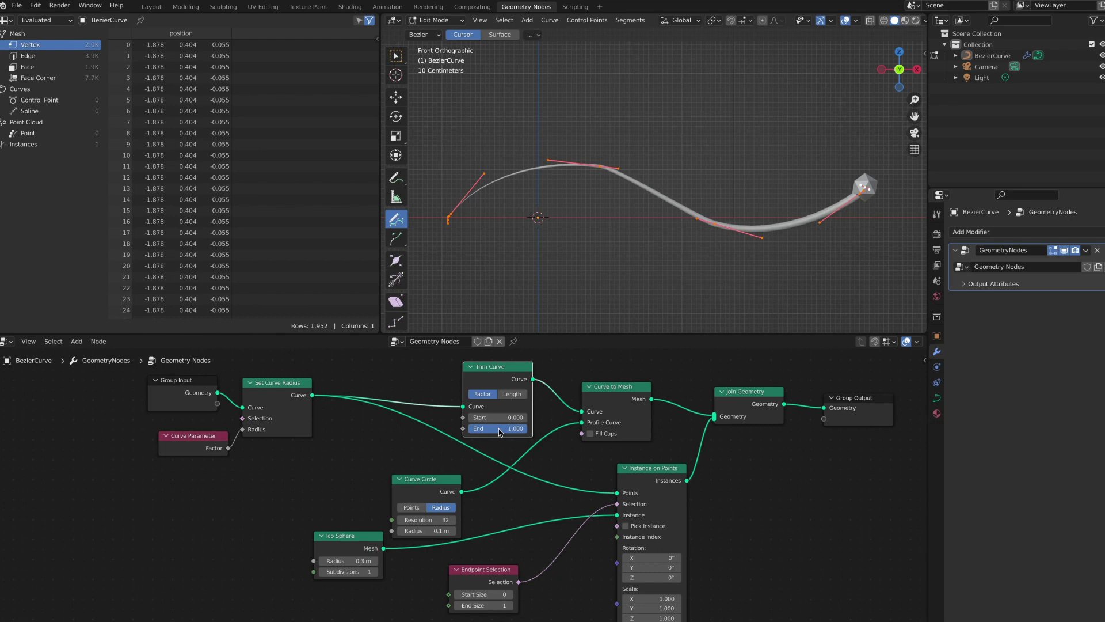
mouse_move(475, 423)
mouse_down()
mouse_move(535, 423)
mouse_move(473, 425)
mouse_up()
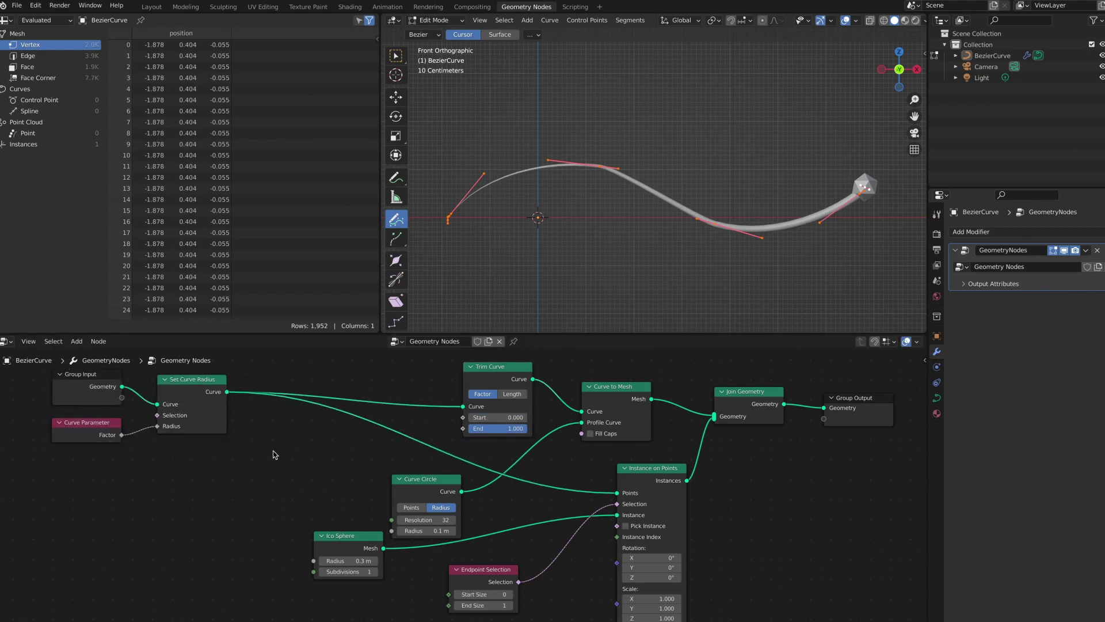
Step: Add a Value node and place it below the Curve Parameter node
key(shift+a)
mouse_move(274, 457)
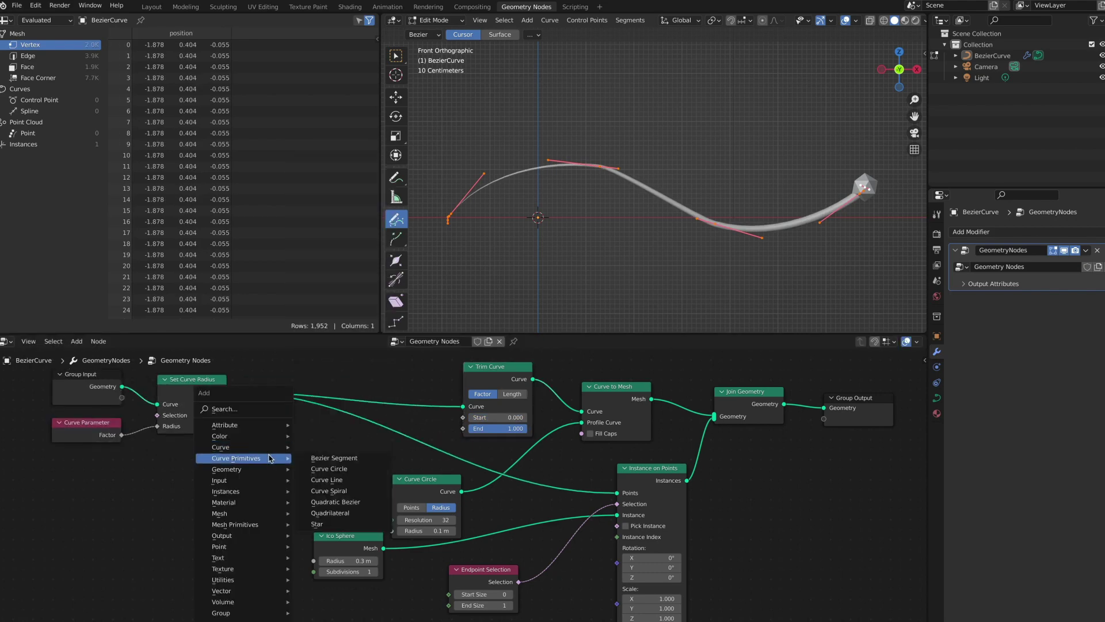
mouse_move(270, 482)
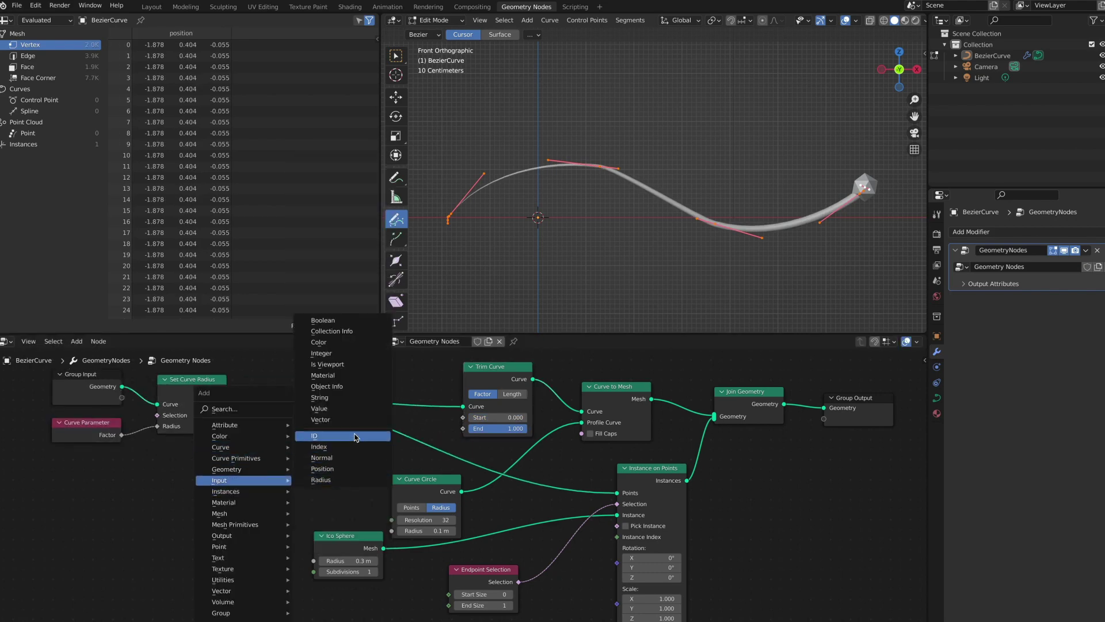
click(362, 408)
click(238, 461)
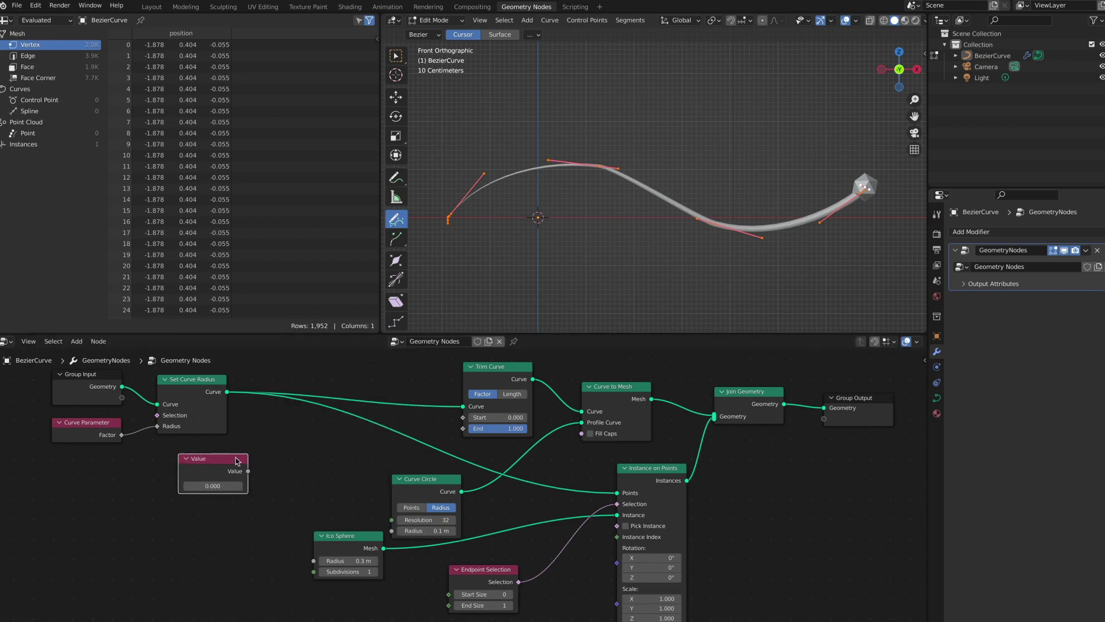
Step: Feed the Value node, driven by #frame, through a new Map Range node with From Max 100 into the Start input of Trim Curve
key(shift+a)
mouse_move(251, 472)
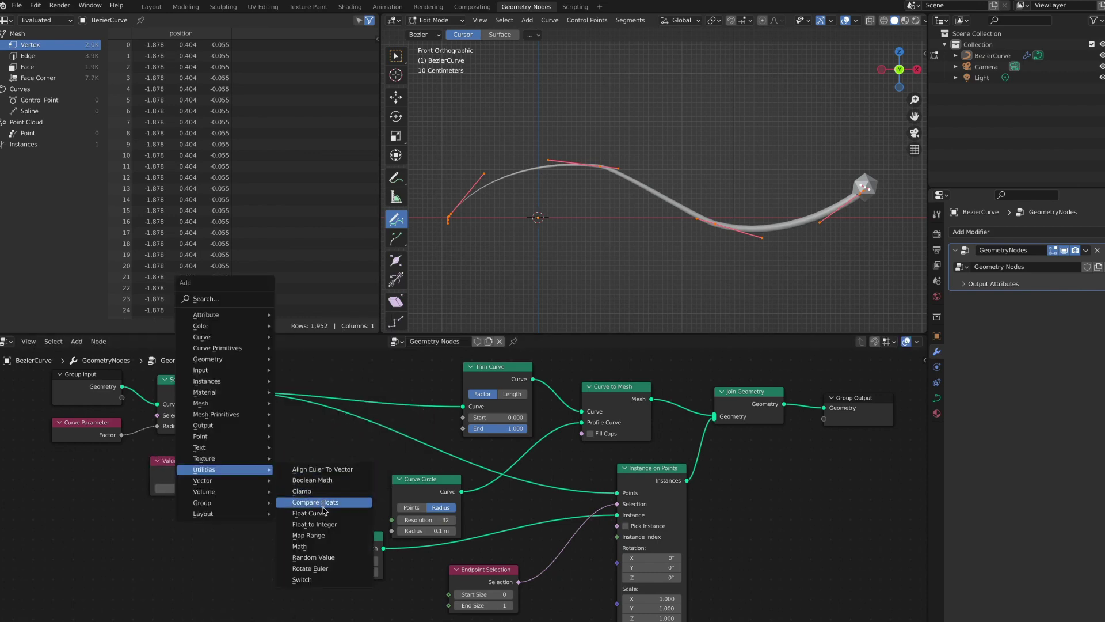
click(332, 535)
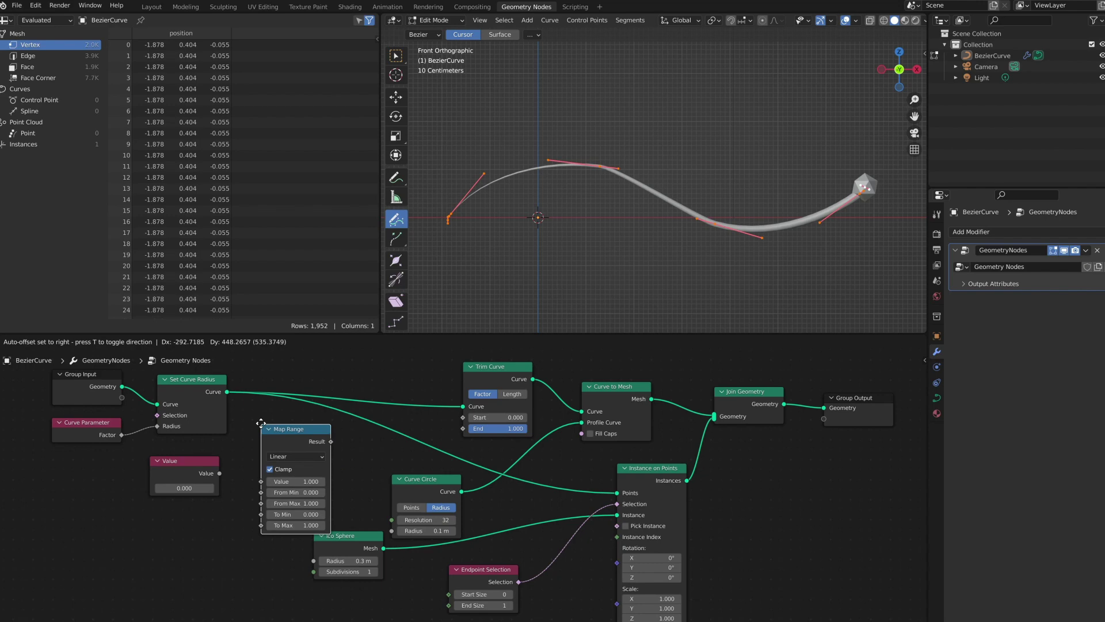
click(262, 414)
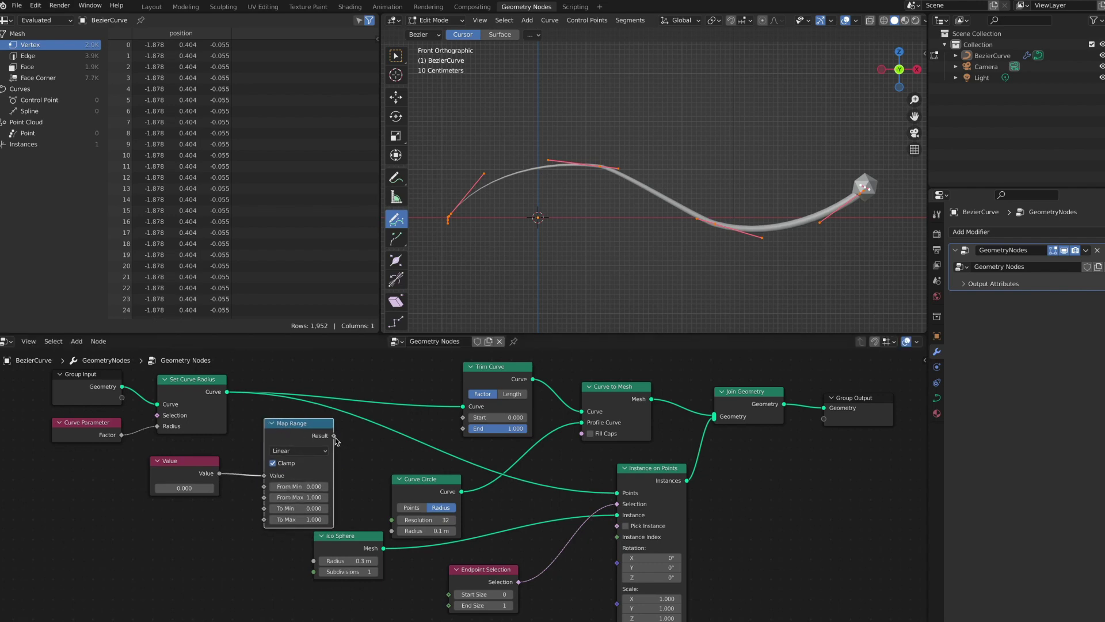
drag(464, 427, 464, 417)
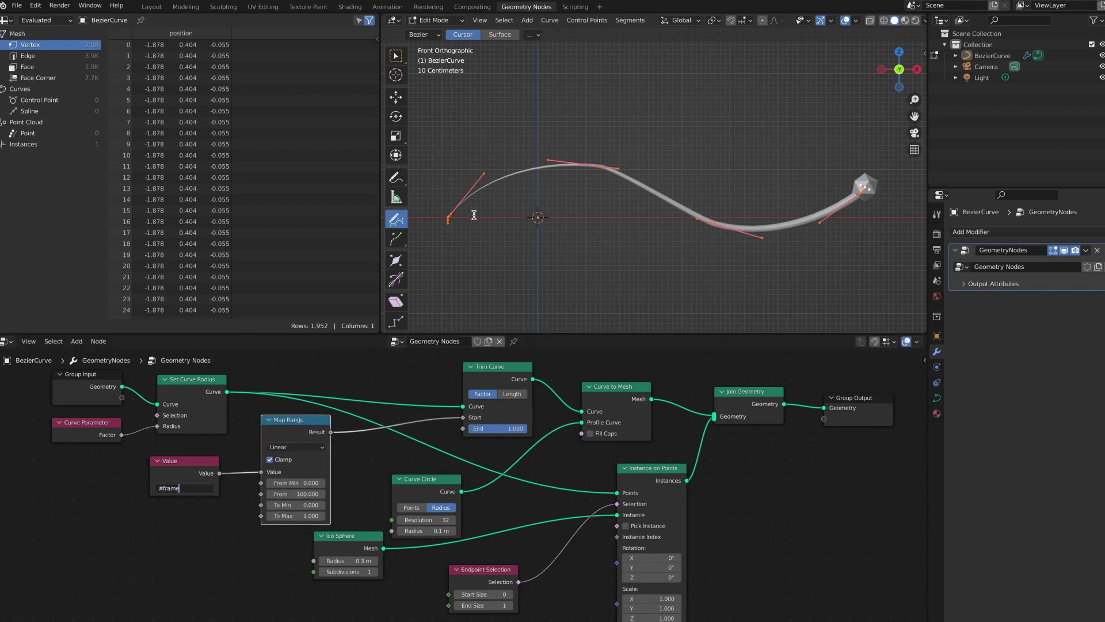
Step: Play the animation and draw two more freehand curves in the front view while it runs
key(space)
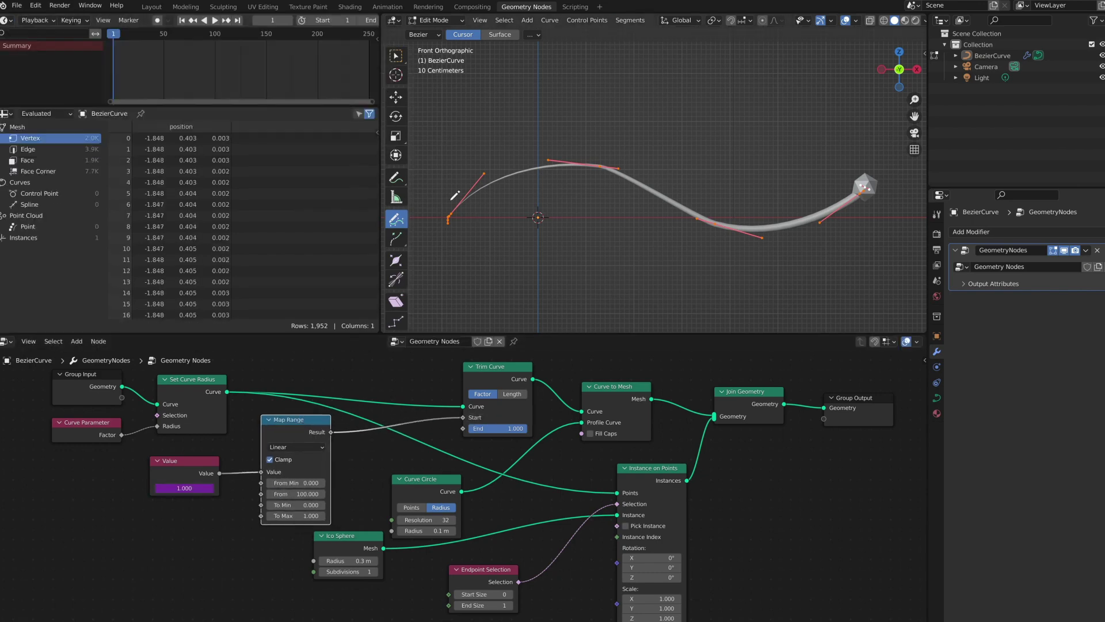
drag(494, 82, 645, 261)
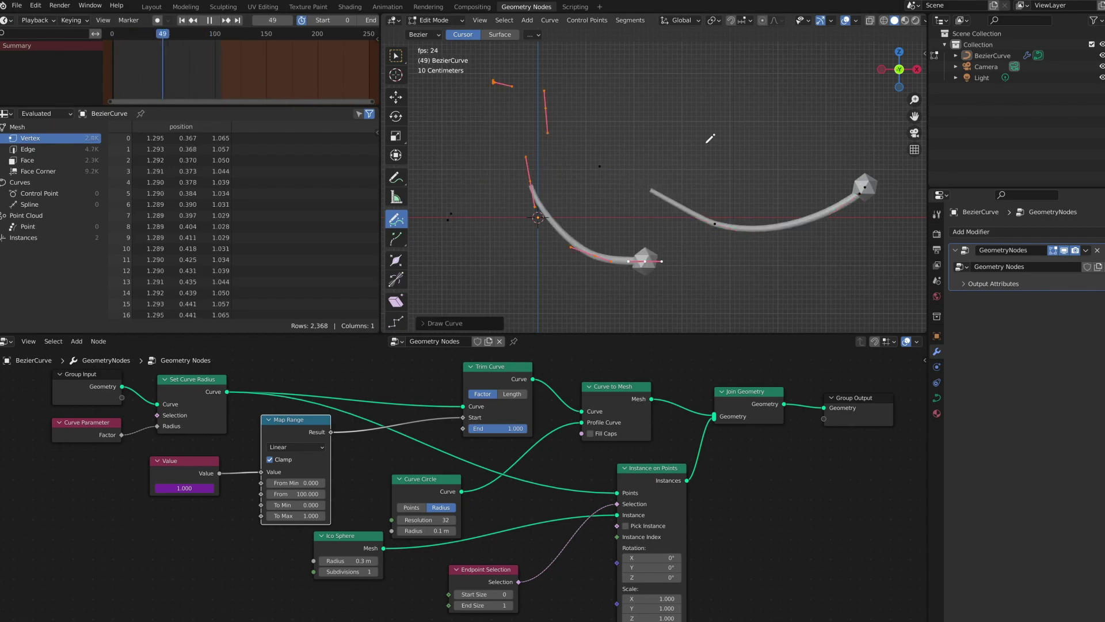
drag(457, 210, 805, 183)
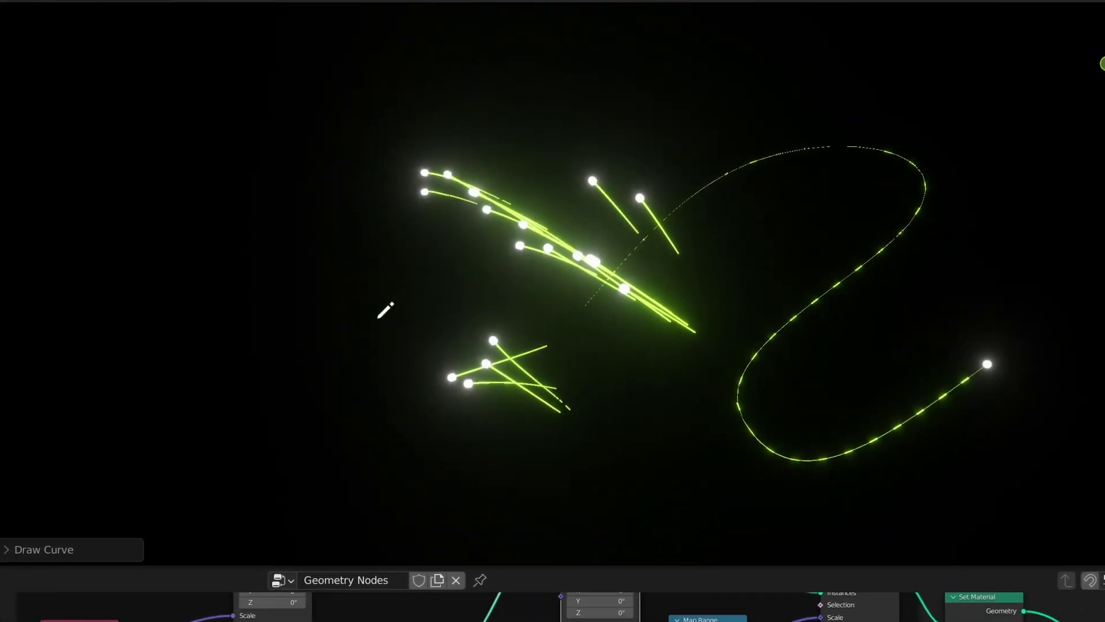
Step: Draw two more long freehand curves in the rendered view of the finished glowing trail setup during playback
mouse_move(436, 412)
mouse_down()
mouse_move(736, 227)
mouse_move(274, 189)
mouse_up()
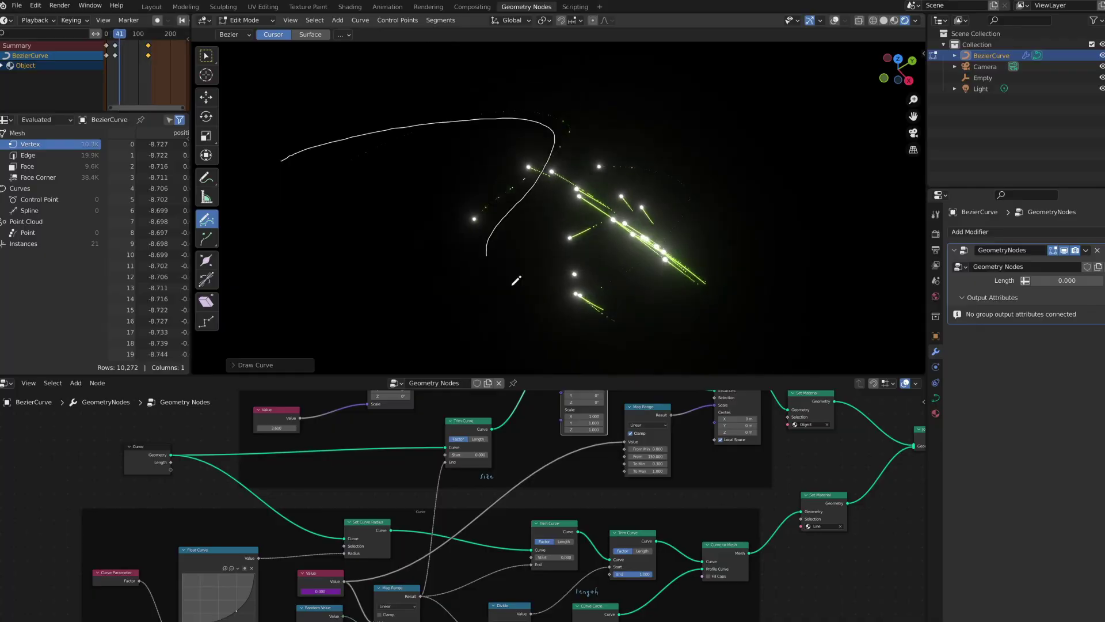
mouse_move(512, 284)
mouse_down()
mouse_move(380, 284)
mouse_move(653, 299)
mouse_move(719, 253)
mouse_up()
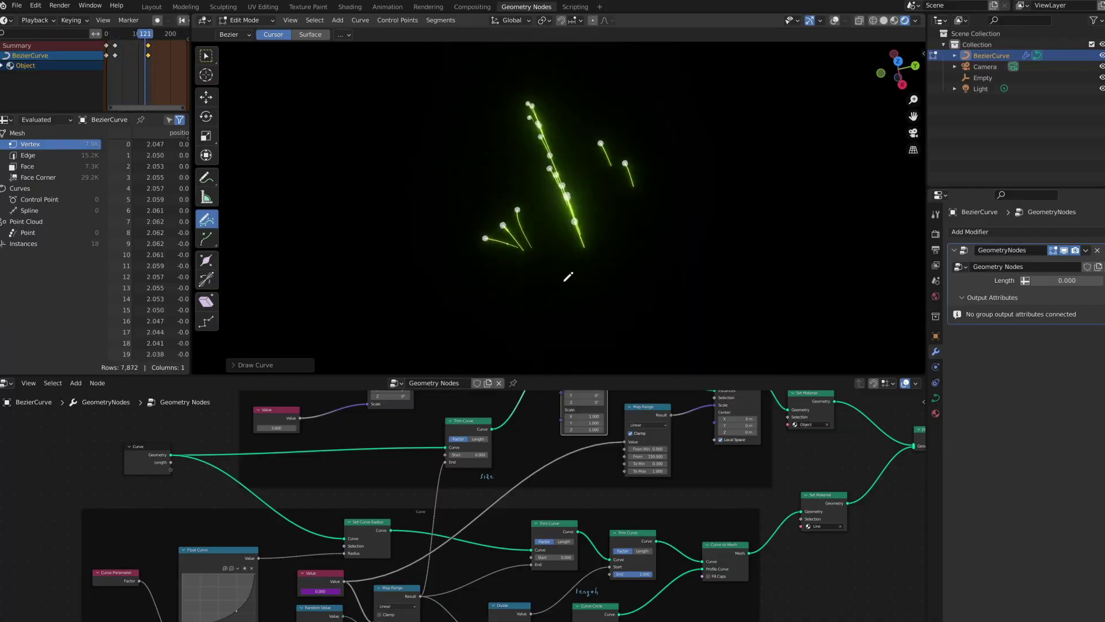